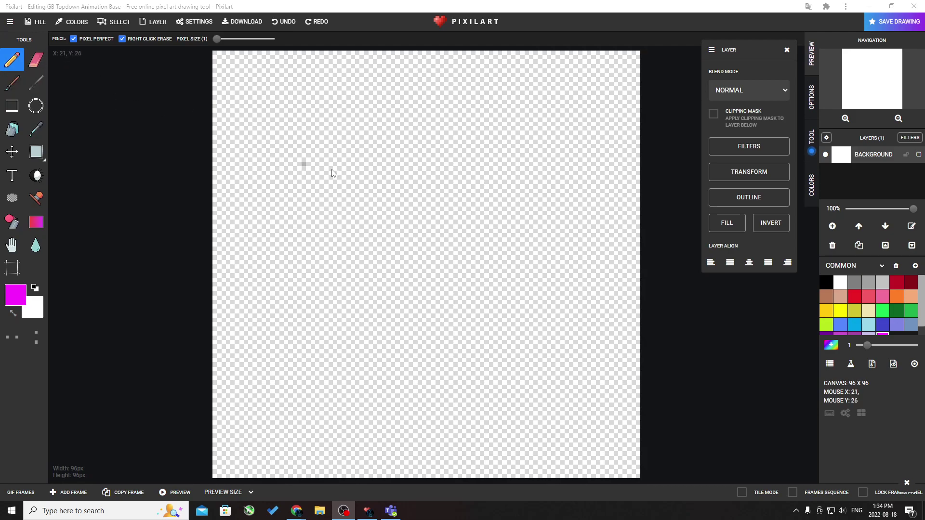
# Step: Draw a magenta curve with the Pencil, then set the primary colour to green and draw a second curve beside it
pyautogui.moveTo(362, 129); pyautogui.dragTo(336, 153)
pyautogui.moveTo(372, 193)
pyautogui.mouseDown()
pyautogui.moveTo(381, 229)
pyautogui.moveTo(339, 283)
pyautogui.mouseUp()
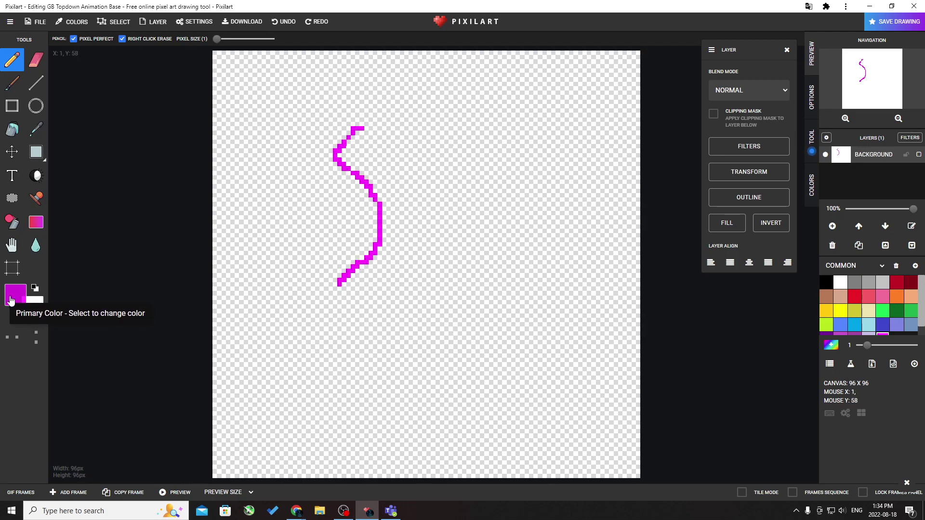
pyautogui.click(16, 303)
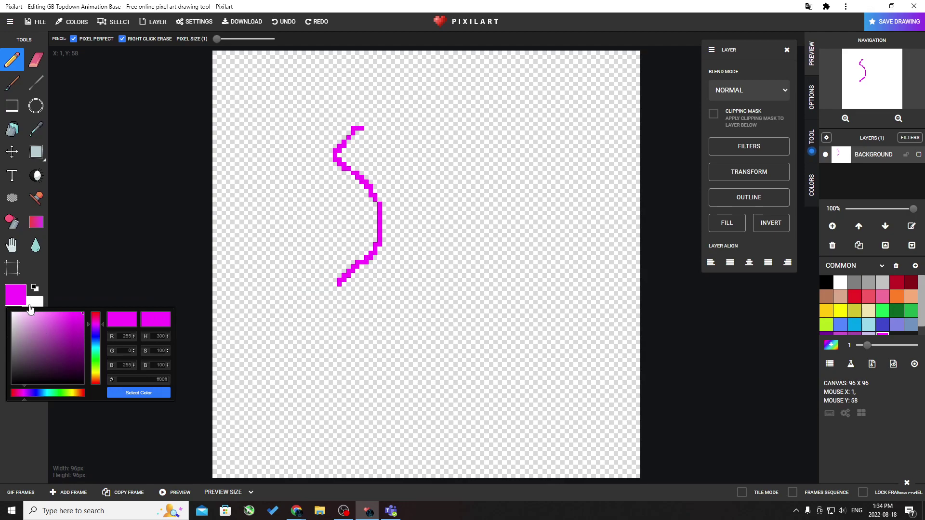
pyautogui.moveTo(72, 325); pyautogui.dragTo(92, 359)
pyautogui.click(420, 208)
pyautogui.moveTo(428, 177)
pyautogui.mouseDown()
pyautogui.moveTo(459, 222)
pyautogui.moveTo(449, 272)
pyautogui.moveTo(391, 301)
pyautogui.mouseUp()
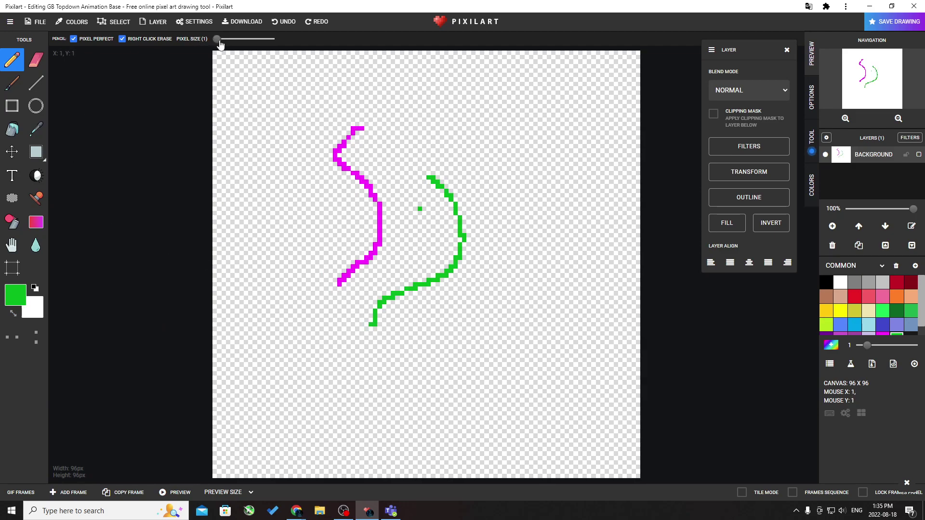
# Step: Draw a thick green Pencil stroke in the canvas's upper-left corner, then erase all strokes with the Eraser at pixel size 8
pyautogui.moveTo(218, 38); pyautogui.dragTo(233, 43)
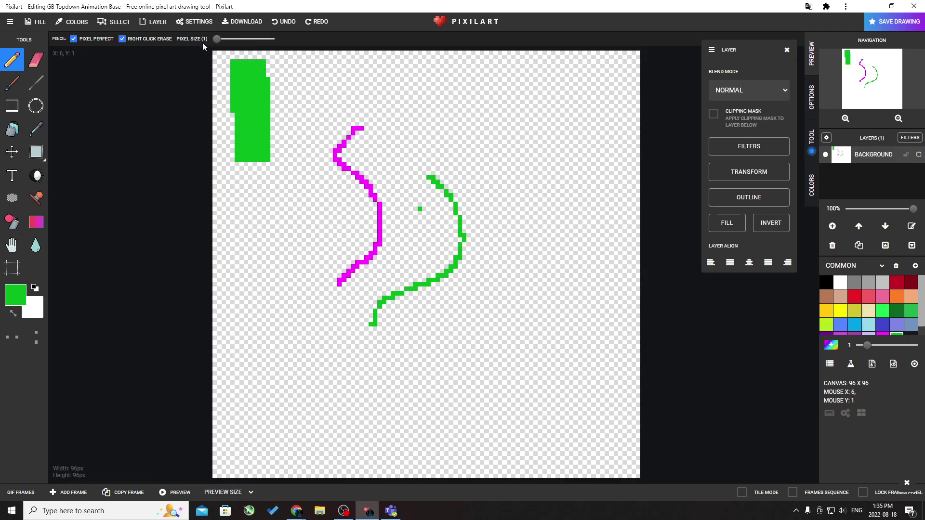
pyautogui.click(36, 60)
pyautogui.moveTo(247, 39); pyautogui.dragTo(258, 38)
pyautogui.moveTo(256, 99)
pyautogui.mouseDown()
pyautogui.moveTo(288, 57)
pyautogui.moveTo(382, 108)
pyautogui.moveTo(407, 184)
pyautogui.moveTo(466, 155)
pyautogui.moveTo(447, 195)
pyautogui.moveTo(467, 283)
pyautogui.moveTo(385, 320)
pyautogui.moveTo(343, 370)
pyautogui.mouseUp()
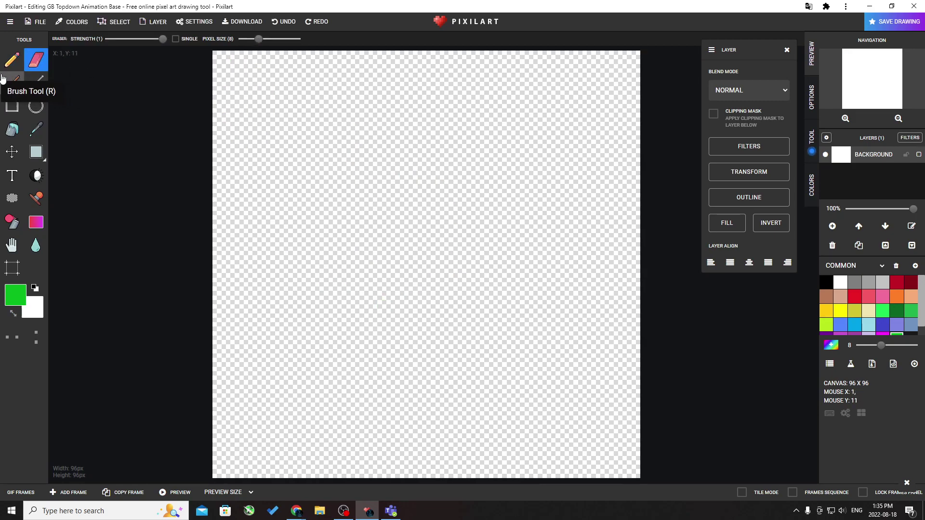
# Step: Draw a thick green rectangle outline and a green ellipse below it, then undo both shapes
pyautogui.click(12, 106)
pyautogui.moveTo(288, 113)
pyautogui.mouseDown()
pyautogui.moveTo(409, 218)
pyautogui.moveTo(516, 282)
pyautogui.mouseUp()
pyautogui.click(35, 106)
pyautogui.moveTo(272, 323); pyautogui.dragTo(449, 437)
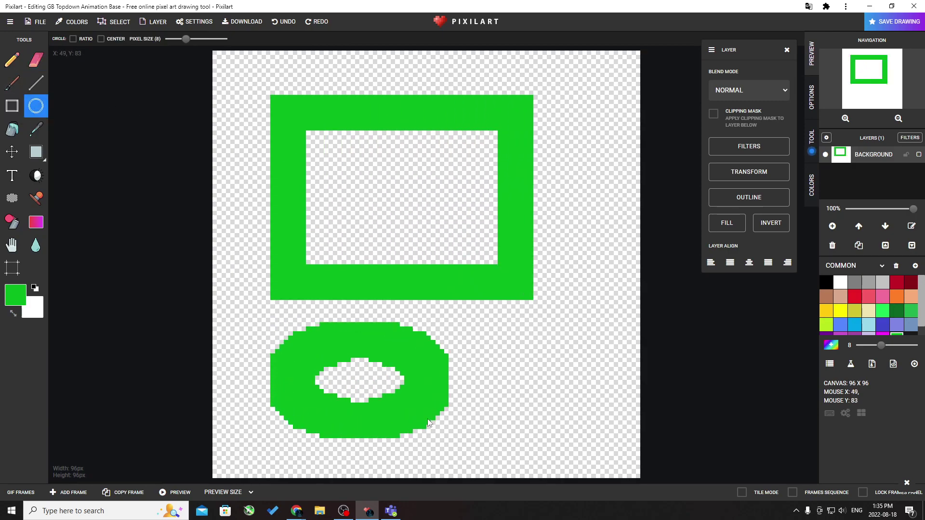
pyautogui.hotkey('ctrl', 'z')
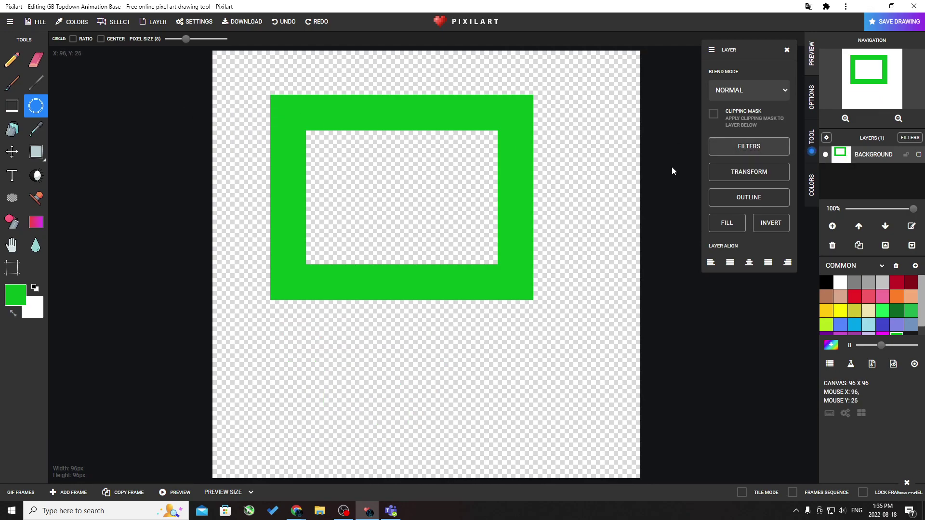
pyautogui.hotkey('ctrl', 'z')
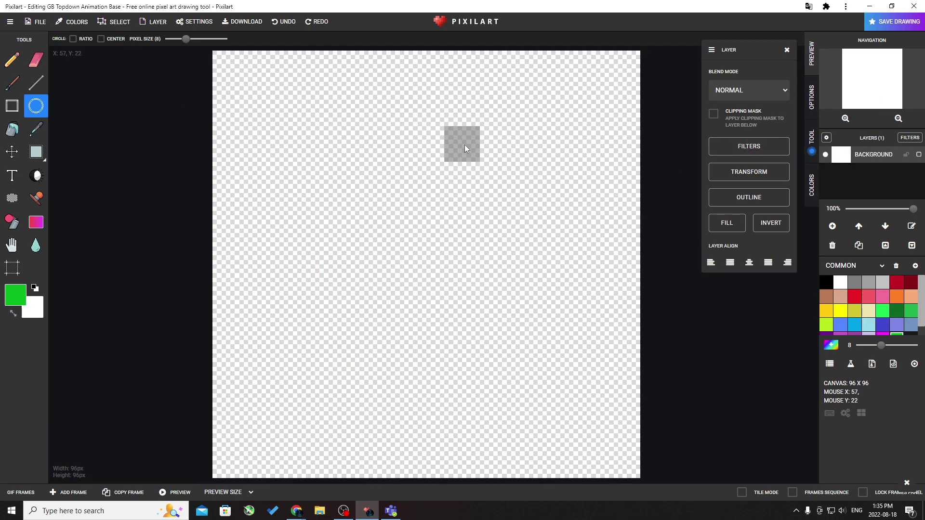
# Step: Draw a horizontal green line across the upper part of the canvas with the Line tool at pixel size 2
pyautogui.click(36, 82)
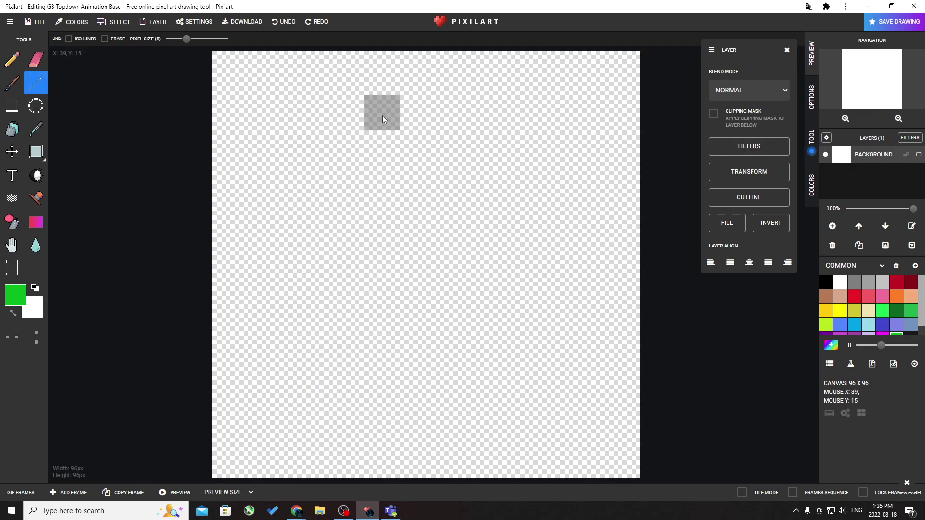
pyautogui.moveTo(180, 40); pyautogui.dragTo(171, 39)
pyautogui.moveTo(277, 170)
pyautogui.mouseDown()
pyautogui.moveTo(490, 189)
pyautogui.moveTo(564, 164)
pyautogui.moveTo(583, 92)
pyautogui.moveTo(587, 179)
pyautogui.mouseUp()
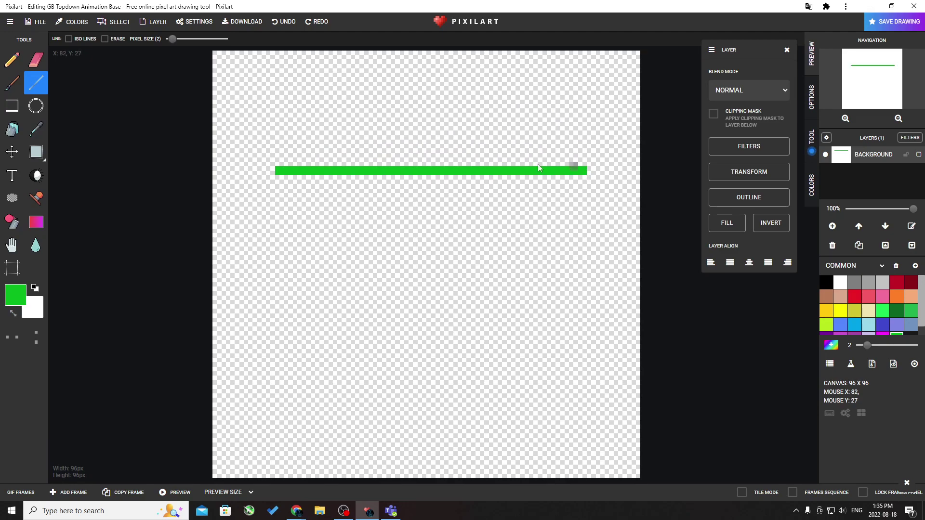
# Step: Paint a brick-pattern Brush stroke below the green line and look at the stamp gallery of available patterns
pyautogui.click(12, 82)
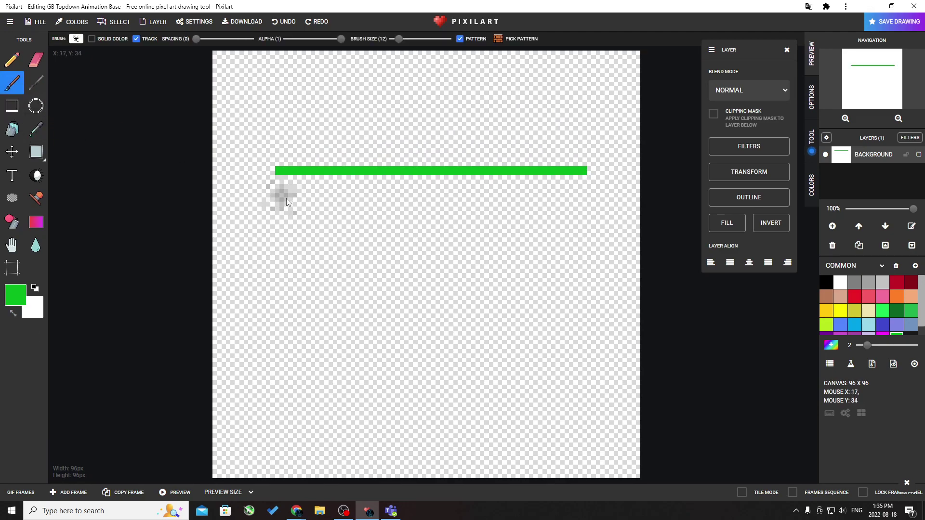
pyautogui.moveTo(282, 229)
pyautogui.mouseDown()
pyautogui.moveTo(392, 332)
pyautogui.moveTo(457, 351)
pyautogui.moveTo(477, 335)
pyautogui.mouseUp()
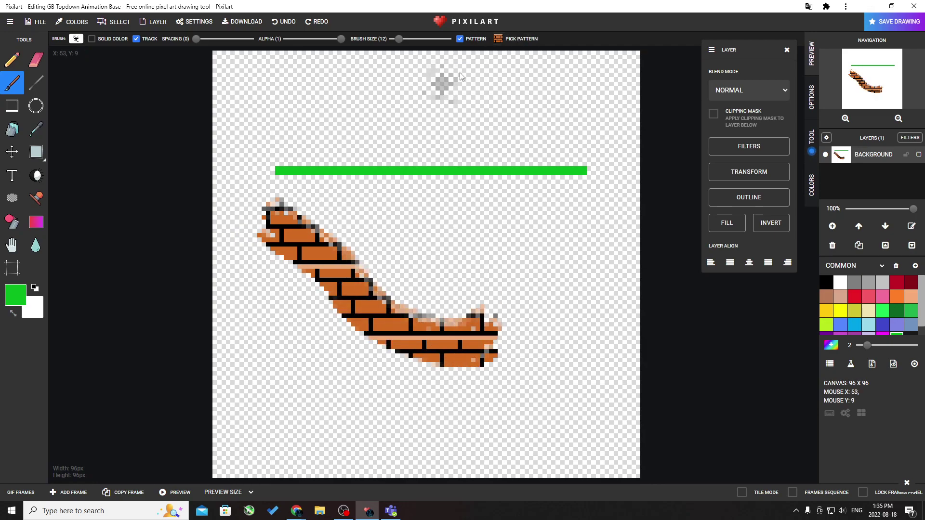
pyautogui.click(521, 39)
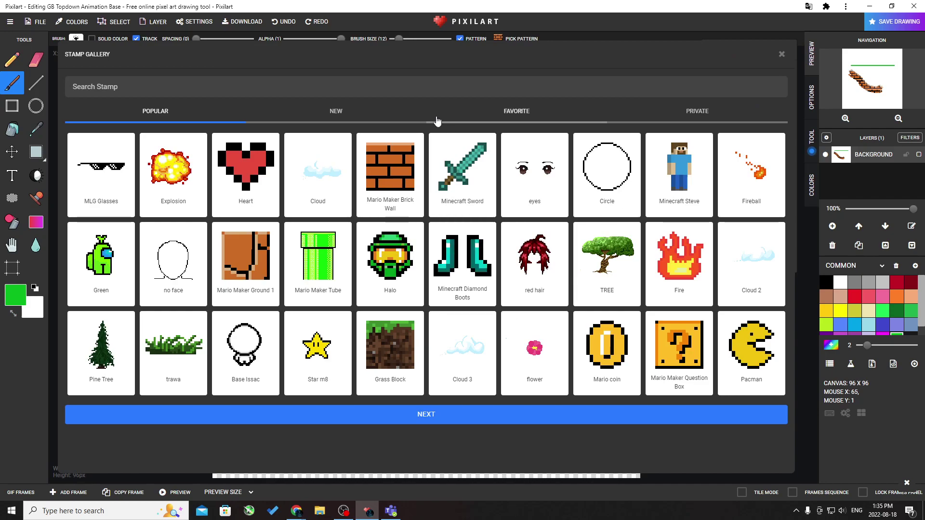
pyautogui.click(781, 55)
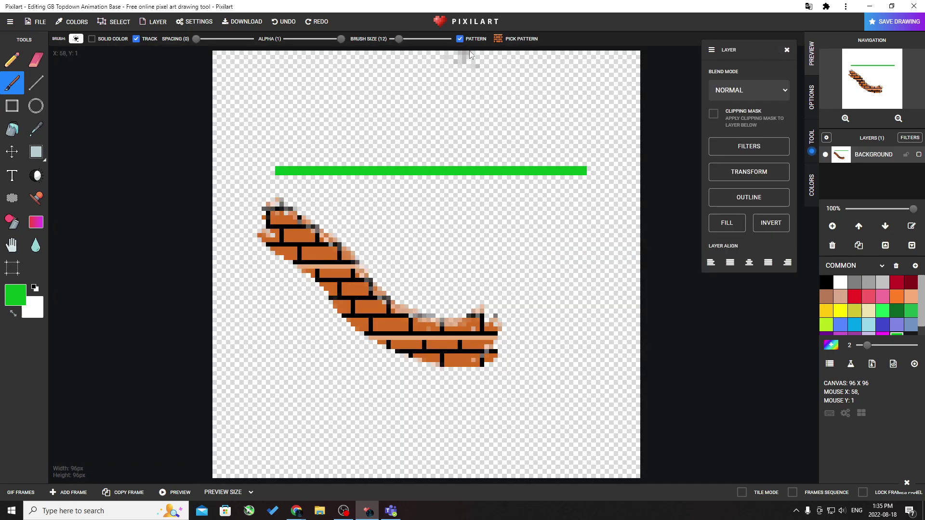
# Step: Choose the diagonal-scratch brush and paint a large black curved stroke, then enable solid colour and paint a green zigzag over it
pyautogui.click(76, 39)
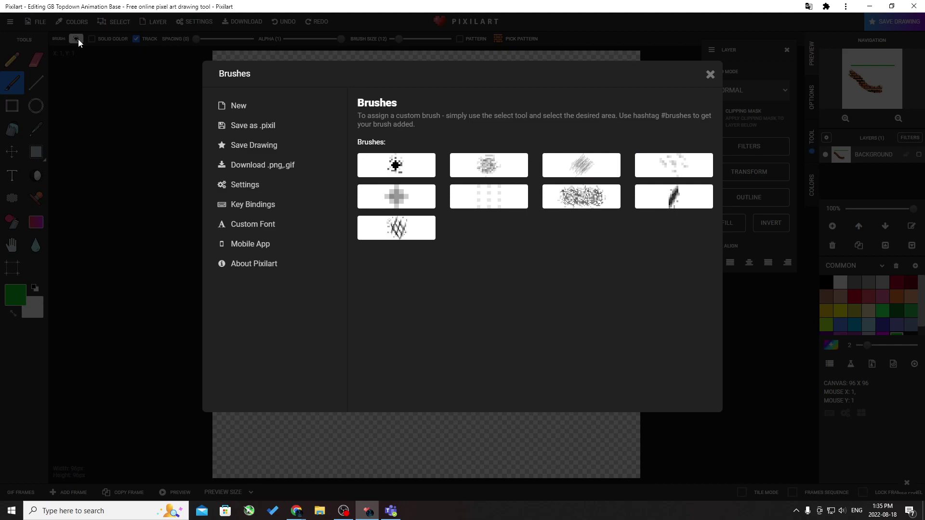
pyautogui.click(596, 172)
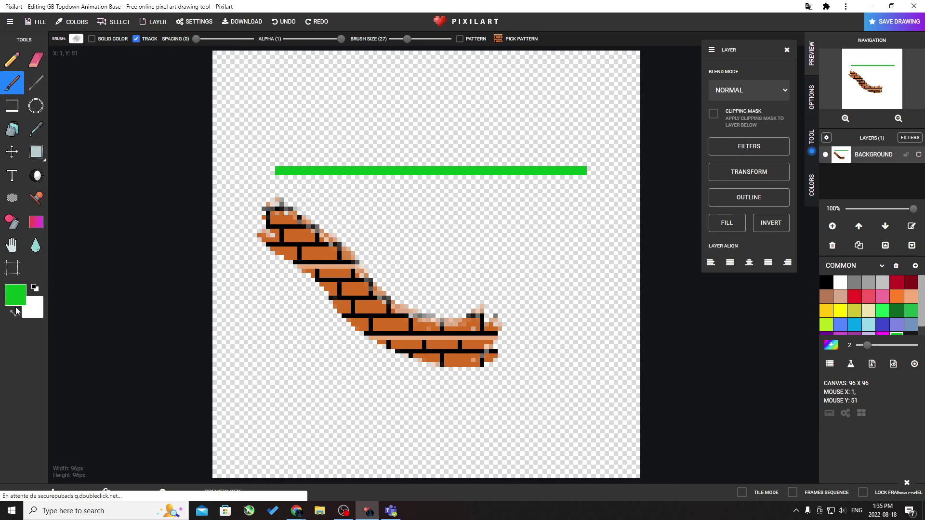
pyautogui.moveTo(441, 124)
pyautogui.mouseDown()
pyautogui.moveTo(540, 179)
pyautogui.moveTo(560, 292)
pyautogui.moveTo(504, 414)
pyautogui.moveTo(333, 390)
pyautogui.moveTo(308, 159)
pyautogui.mouseUp()
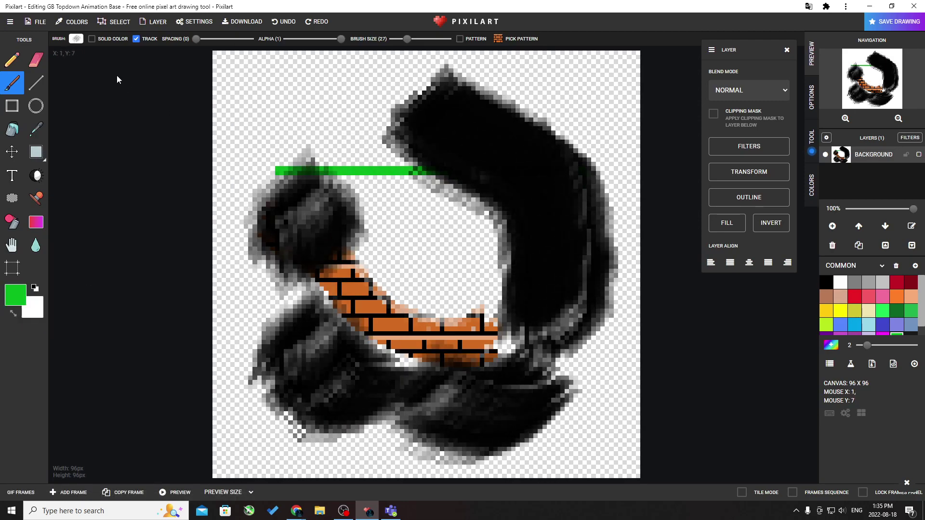
pyautogui.click(92, 39)
pyautogui.moveTo(294, 88)
pyautogui.mouseDown()
pyautogui.moveTo(298, 107)
pyautogui.moveTo(338, 149)
pyautogui.moveTo(394, 178)
pyautogui.moveTo(355, 238)
pyautogui.moveTo(420, 293)
pyautogui.moveTo(400, 344)
pyautogui.moveTo(423, 395)
pyautogui.moveTo(508, 398)
pyautogui.mouseUp()
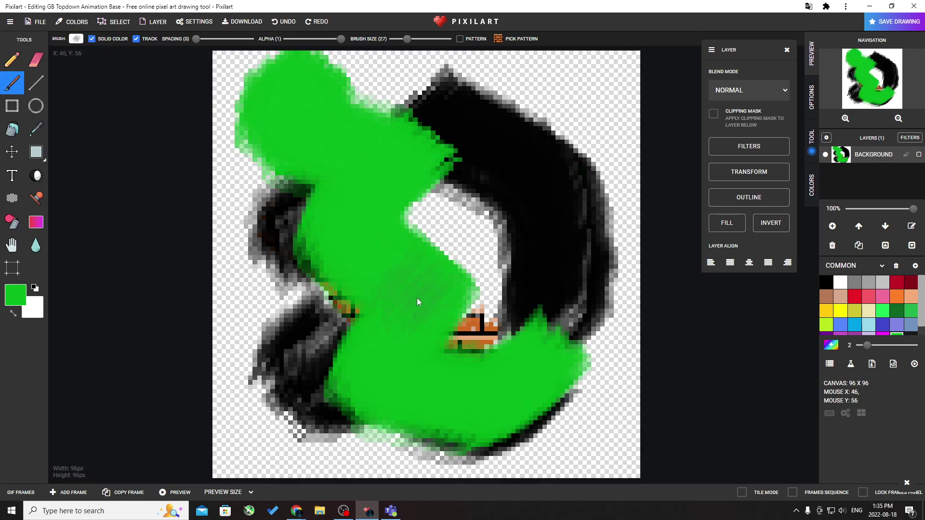
# Step: Undo all the brush strokes back to the single green line
pyautogui.hotkey('ctrl', 'z')
pyautogui.hotkey('ctrl', 'z')
pyautogui.hotkey('ctrl', 'z')
pyautogui.hotkey('ctrl', 'z')
pyautogui.hotkey('ctrl', 'z')
pyautogui.hotkey('ctrl', 'z')
pyautogui.hotkey('ctrl', 'z')
pyautogui.hotkey('ctrl', 'z')
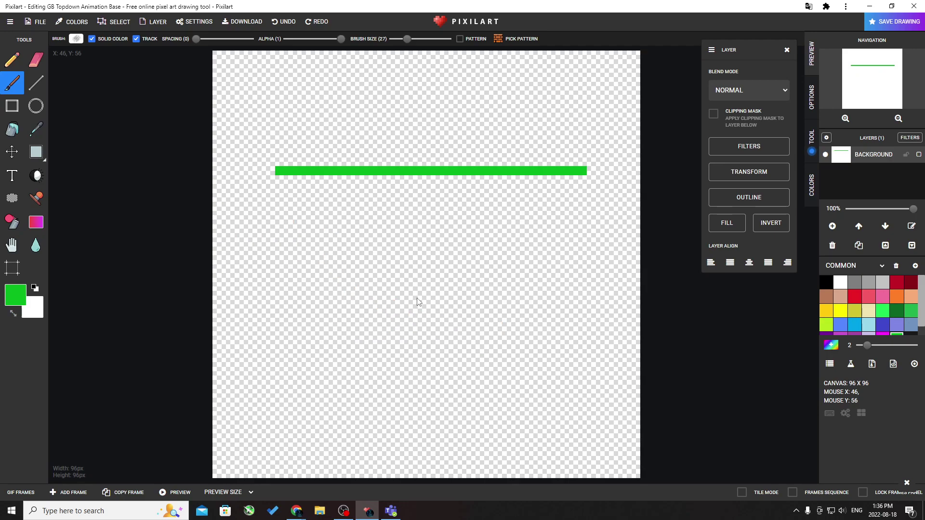
# Step: Draw a green rectangle outline in the upper part of the canvas and bucket-fill its inside with dark red
pyautogui.click(23, 104)
pyautogui.moveTo(337, 131)
pyautogui.mouseDown()
pyautogui.moveTo(535, 280)
pyautogui.moveTo(551, 305)
pyautogui.mouseUp()
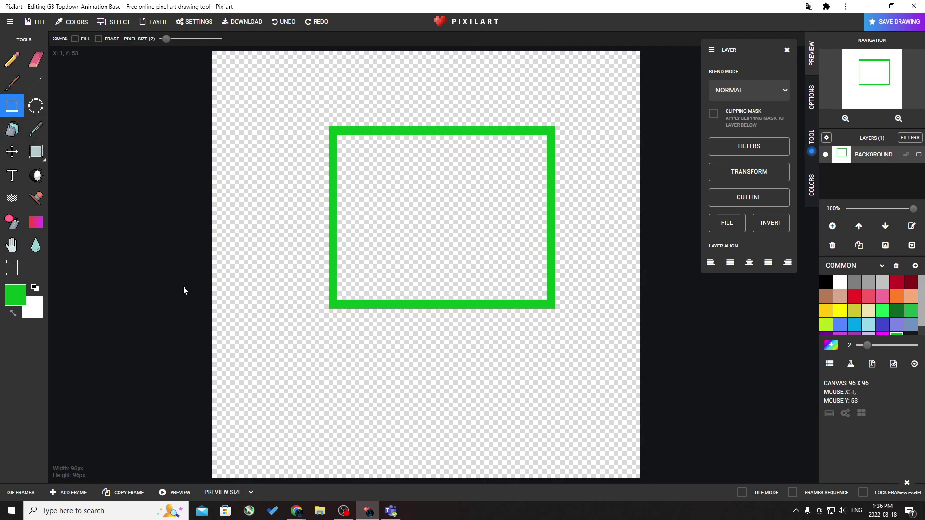
pyautogui.click(28, 298)
pyautogui.moveTo(95, 322); pyautogui.dragTo(96, 313)
pyautogui.click(12, 129)
pyautogui.click(12, 129)
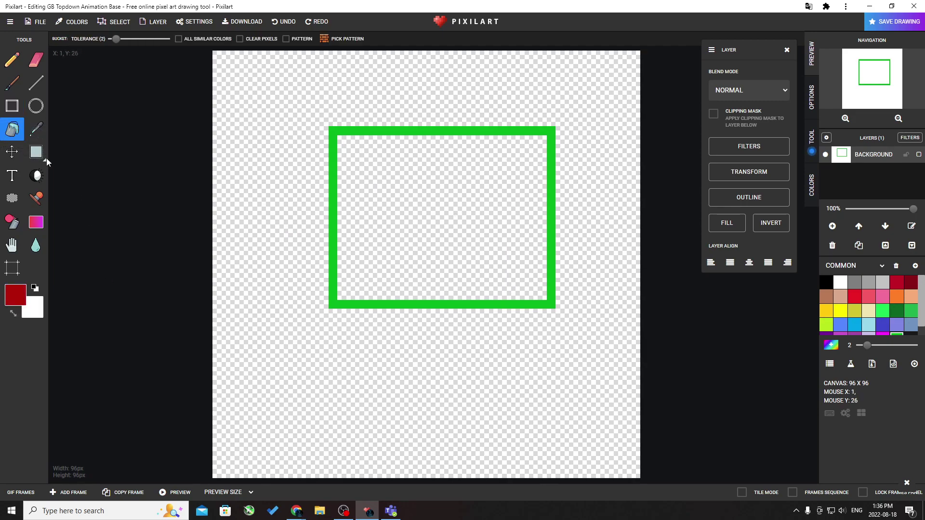
pyautogui.click(452, 215)
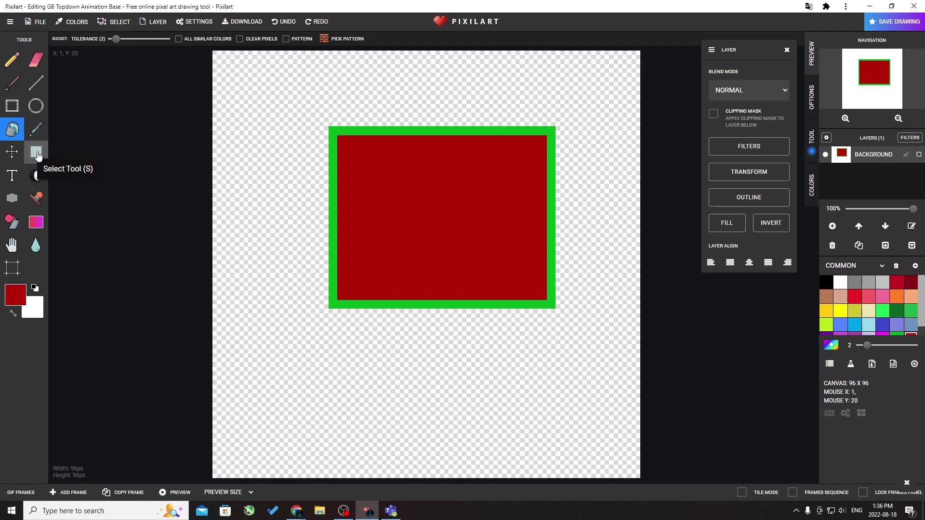
# Step: Add the dark red text "ASDAWA" below the rectangle and open the list of available fonts
pyautogui.click(12, 176)
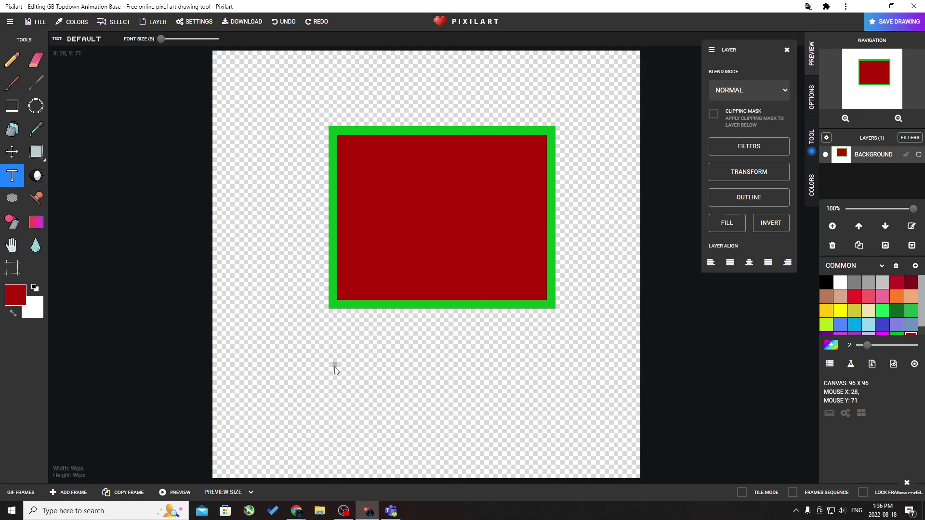
pyautogui.write('asdawa')
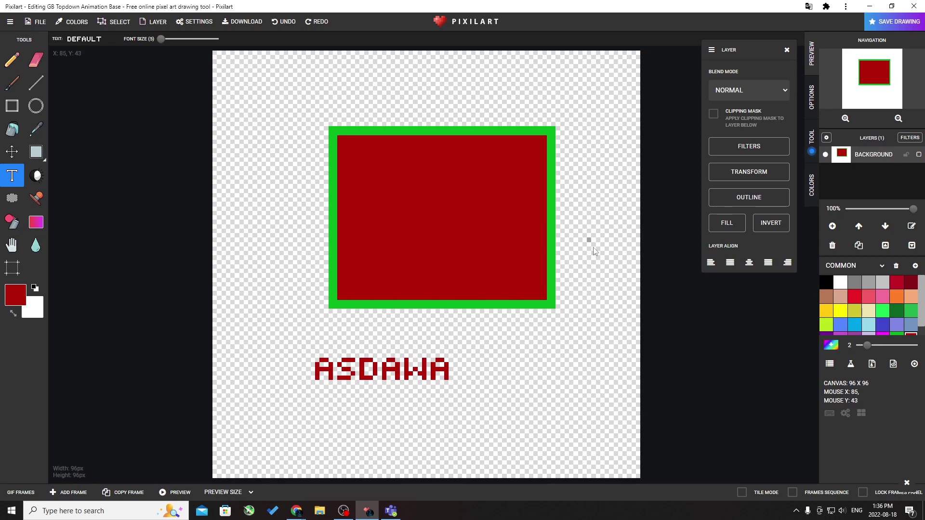
pyautogui.click(76, 27)
pyautogui.click(75, 27)
pyautogui.click(79, 42)
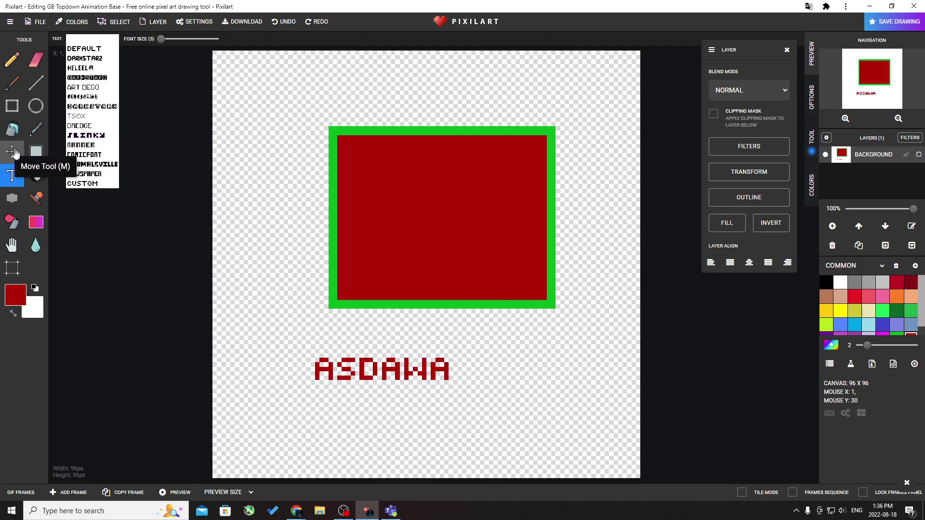
# Step: Select an area of about 63 by 49 pixels around the filled rectangle and move it toward the canvas's left edge
pyautogui.click(36, 152)
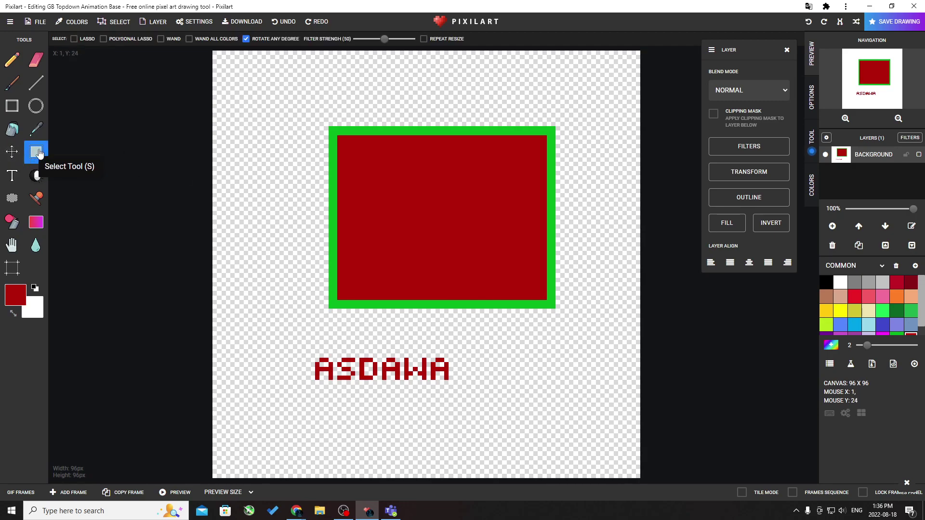
pyautogui.moveTo(304, 103); pyautogui.dragTo(580, 321)
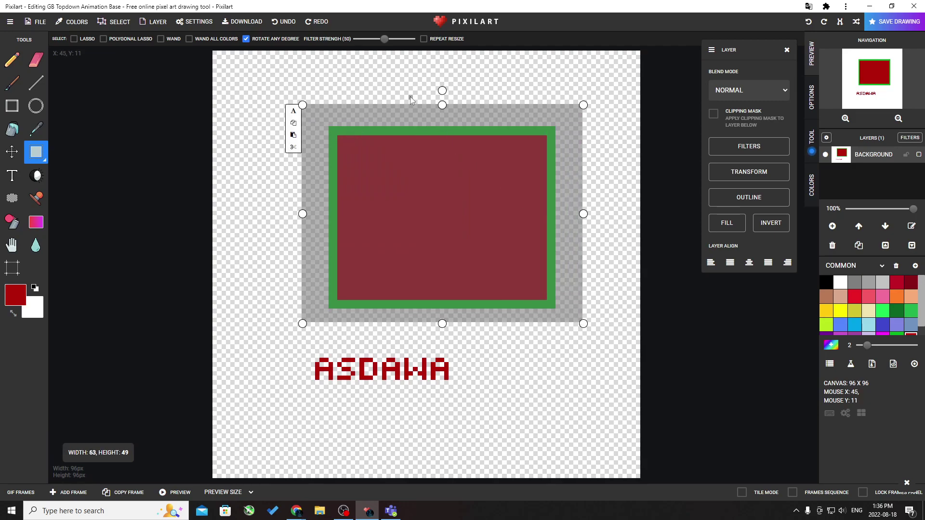
pyautogui.moveTo(432, 181); pyautogui.dragTo(322, 193)
# Step: Duplicate the selected rectangle so the two overlap side by side, then delete the left one
pyautogui.click(286, 164)
pyautogui.hotkey('ctrl', 'v')
pyautogui.moveTo(295, 165); pyautogui.dragTo(389, 217)
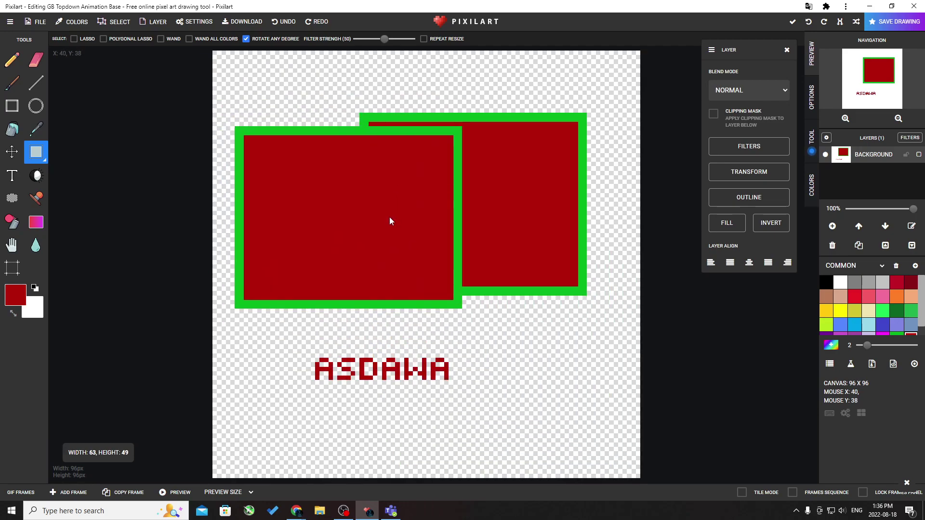
pyautogui.press('Delete')
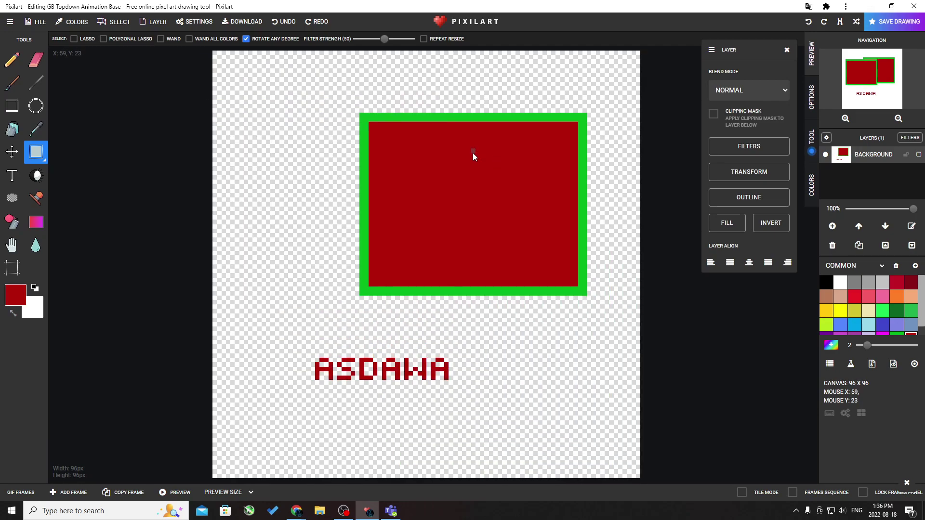
# Step: Select the remaining rectangle, try rotating it, and resize it to a wider shape of about 60 by 38 pixels
pyautogui.moveTo(324, 96); pyautogui.dragTo(615, 310)
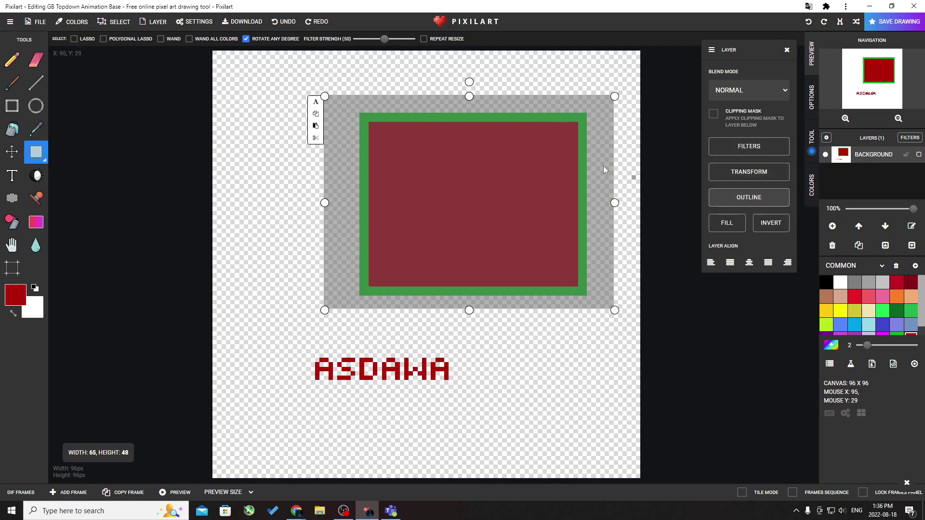
pyautogui.moveTo(469, 82); pyautogui.dragTo(496, 75)
pyautogui.moveTo(368, 111); pyautogui.dragTo(317, 123)
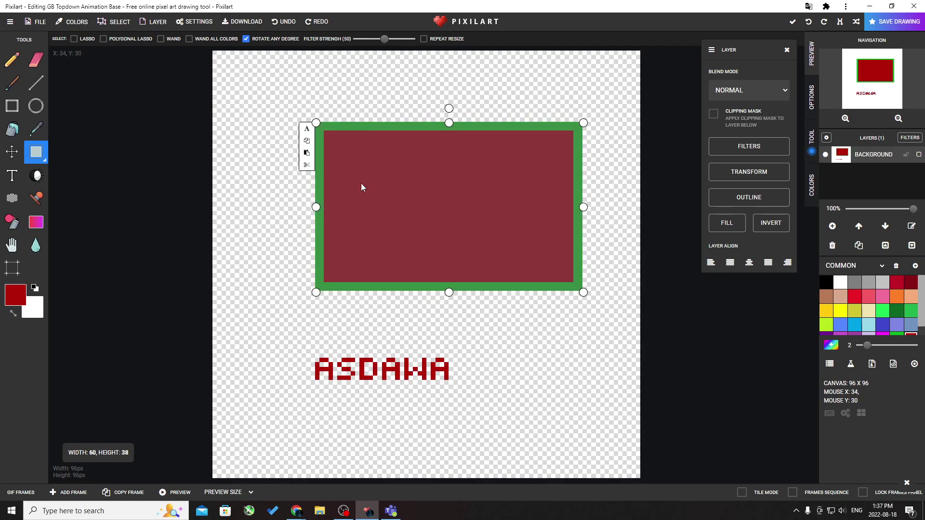
# Step: Select the text "ASDAWA" below the rectangle and delete it
pyautogui.moveTo(280, 323); pyautogui.dragTo(507, 416)
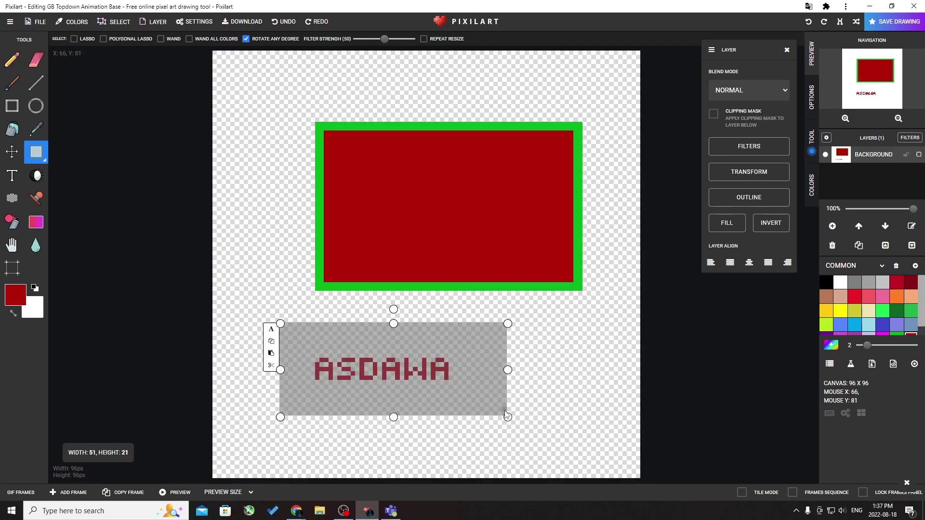
pyautogui.press('Delete')
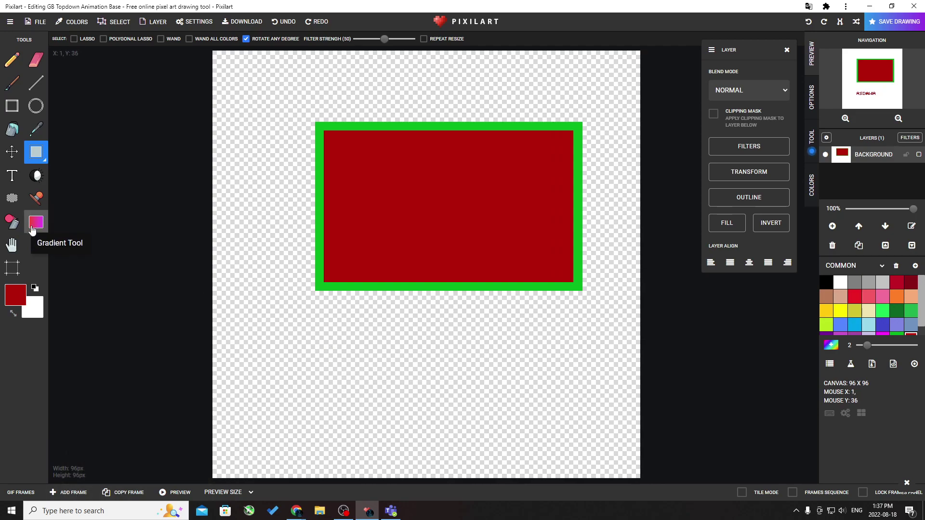
# Step: Spray dark red blobs around the rectangle's outside with the Spray tool at size 6
pyautogui.click(12, 221)
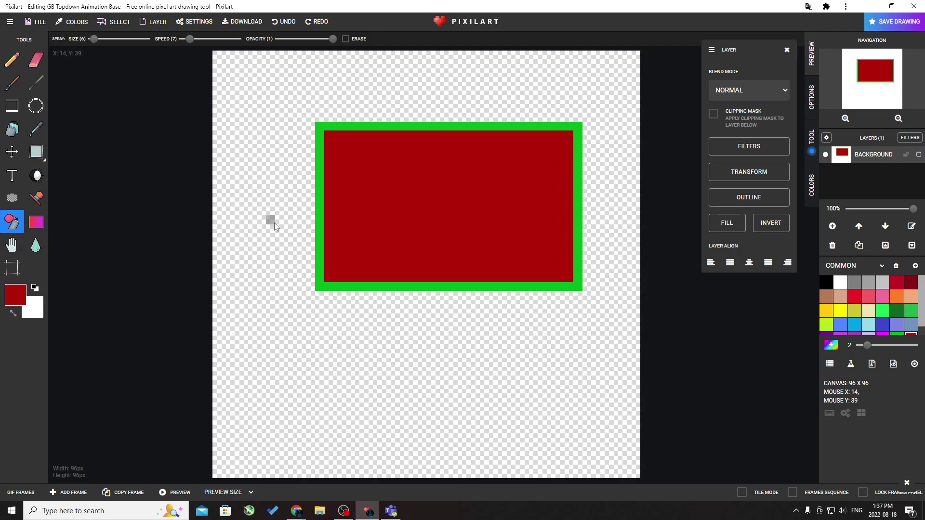
pyautogui.moveTo(309, 336)
pyautogui.mouseDown()
pyautogui.moveTo(358, 368)
pyautogui.moveTo(486, 378)
pyautogui.mouseUp()
pyautogui.moveTo(544, 385)
pyautogui.mouseDown()
pyautogui.moveTo(572, 377)
pyautogui.moveTo(607, 304)
pyautogui.mouseUp()
pyautogui.moveTo(603, 173)
pyautogui.mouseDown()
pyautogui.moveTo(606, 117)
pyautogui.moveTo(573, 88)
pyautogui.moveTo(405, 78)
pyautogui.moveTo(297, 98)
pyautogui.mouseUp()
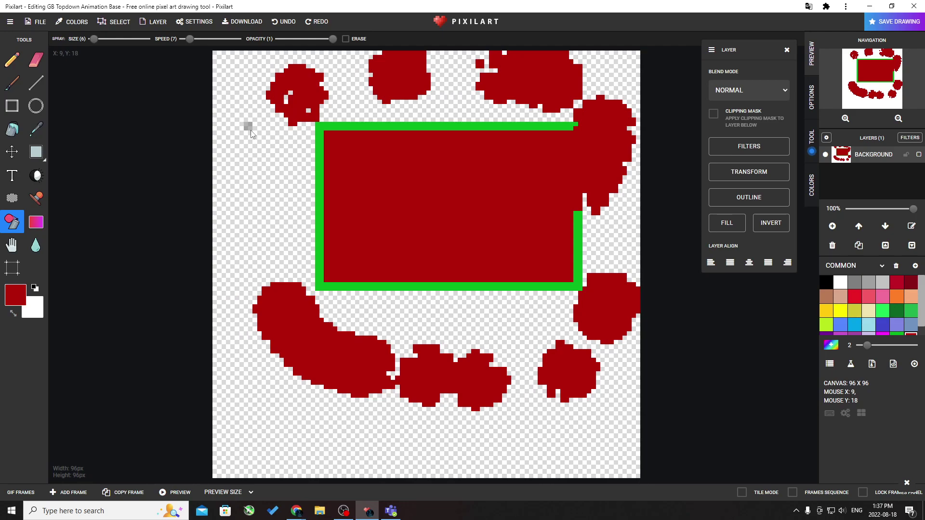
# Step: Spray one more dark red blob beside the rectangle, then undo every spray stroke around it
pyautogui.moveTo(260, 195); pyautogui.dragTo(264, 198)
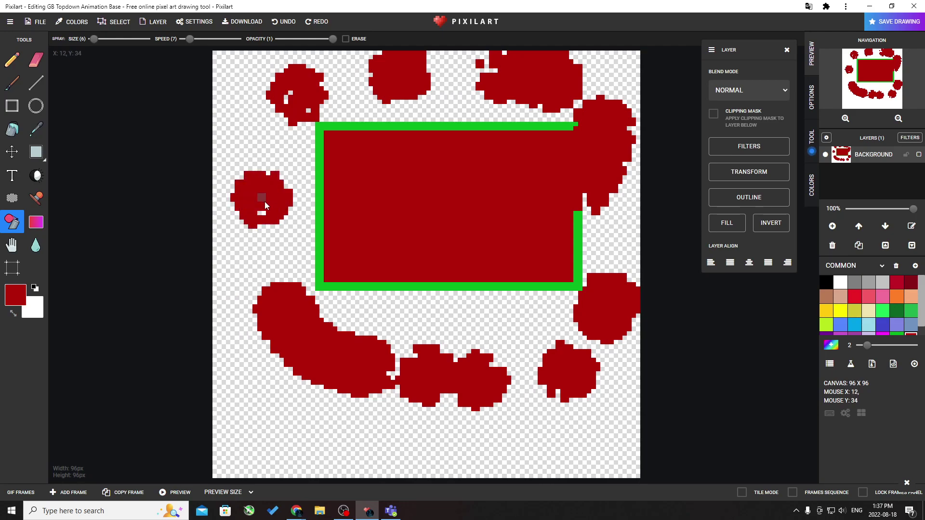
pyautogui.hotkey('ctrl', 'z')
pyautogui.hotkey('ctrl', 'z')
pyautogui.hotkey('ctrl', 'z')
pyautogui.hotkey('ctrl', 'z')
pyautogui.hotkey('ctrl', 'z')
pyautogui.hotkey('ctrl', 'z')
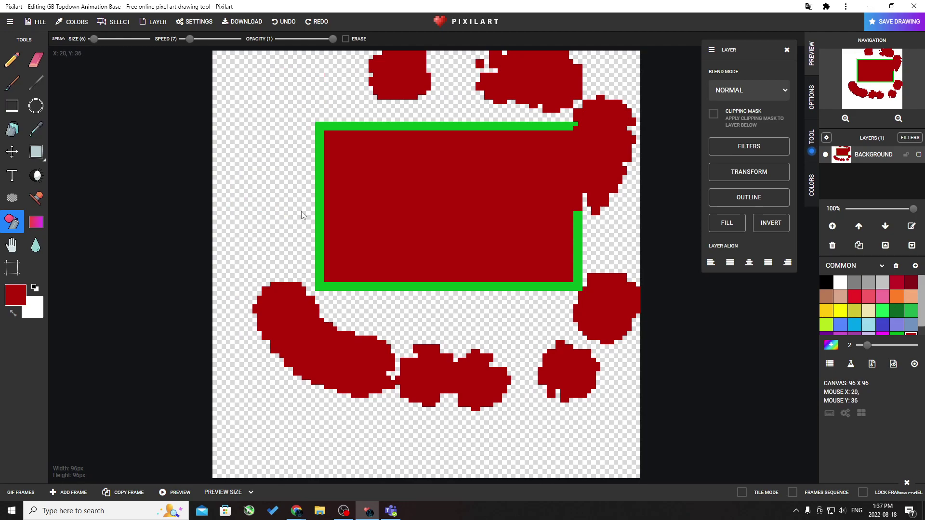
pyautogui.hotkey('ctrl', 'z')
pyautogui.hotkey('ctrl', 'z')
pyautogui.hotkey('ctrl', 'z')
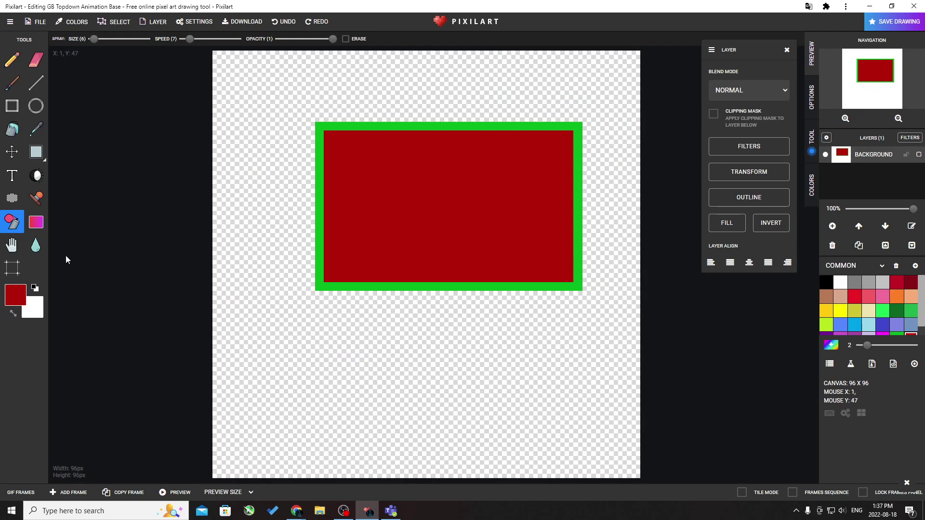
# Step: Apply a dark red gradient with transparent secondary color diagonally across the canvas, from the lower left to the upper right
pyautogui.click(35, 222)
pyautogui.moveTo(310, 407); pyautogui.dragTo(602, 128)
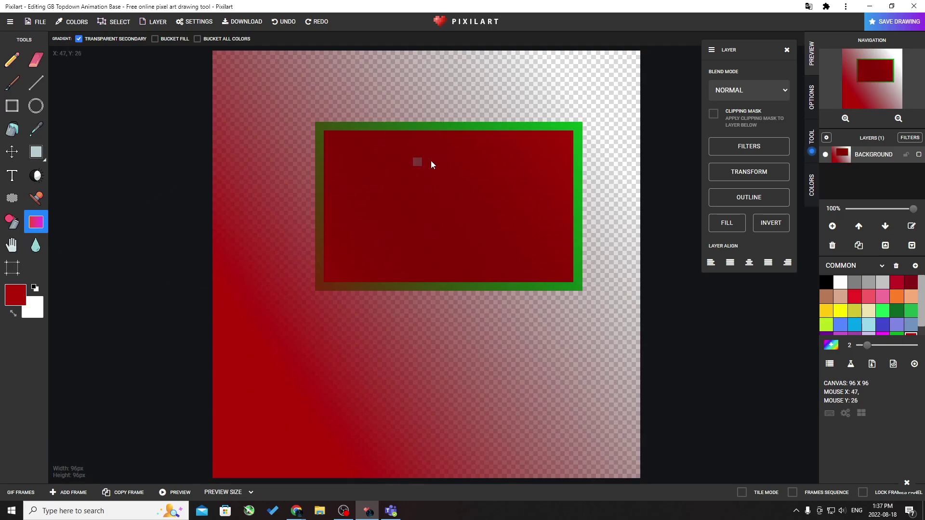
pyautogui.click(12, 245)
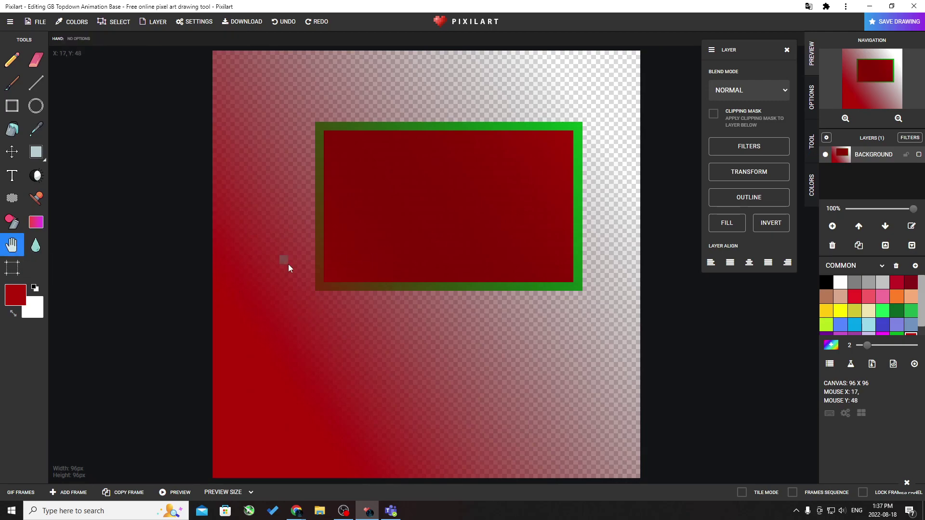
# Step: Move the layer's artwork around the canvas with the Move tool, leaving it right of the canvas centre
pyautogui.click(12, 152)
pyautogui.moveTo(442, 233); pyautogui.dragTo(403, 337)
pyautogui.moveTo(444, 295); pyautogui.dragTo(461, 238)
pyautogui.moveTo(319, 359); pyautogui.dragTo(510, 193)
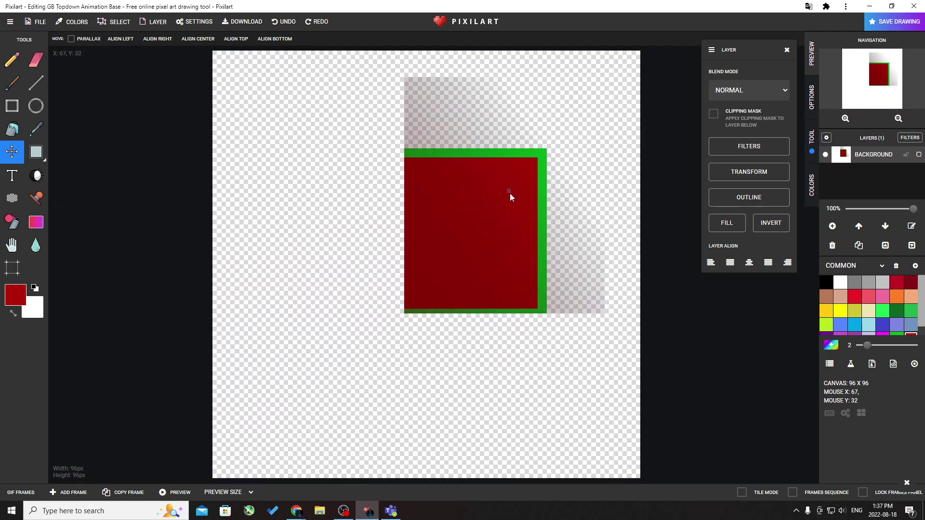
# Step: Select the area around the remaining gradient artwork and delete it
pyautogui.click(36, 152)
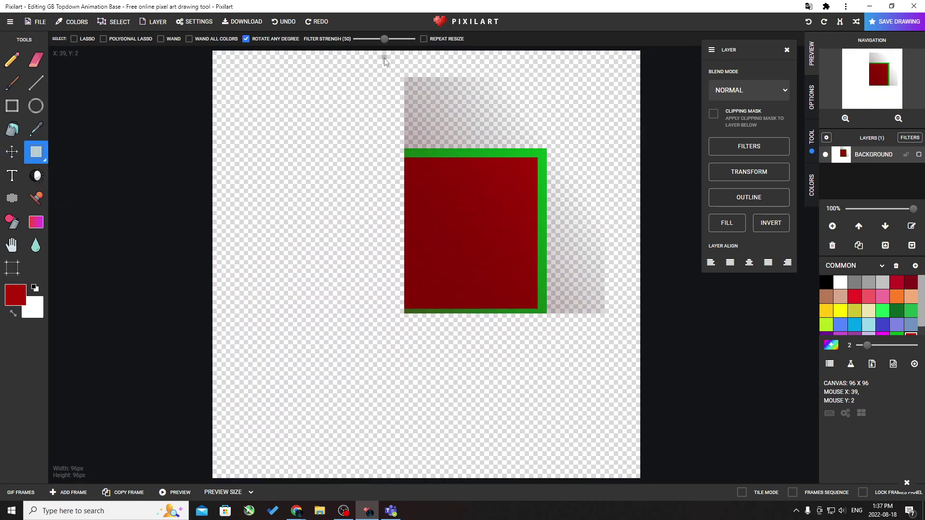
pyautogui.moveTo(383, 56); pyautogui.dragTo(636, 342)
pyautogui.press('Delete')
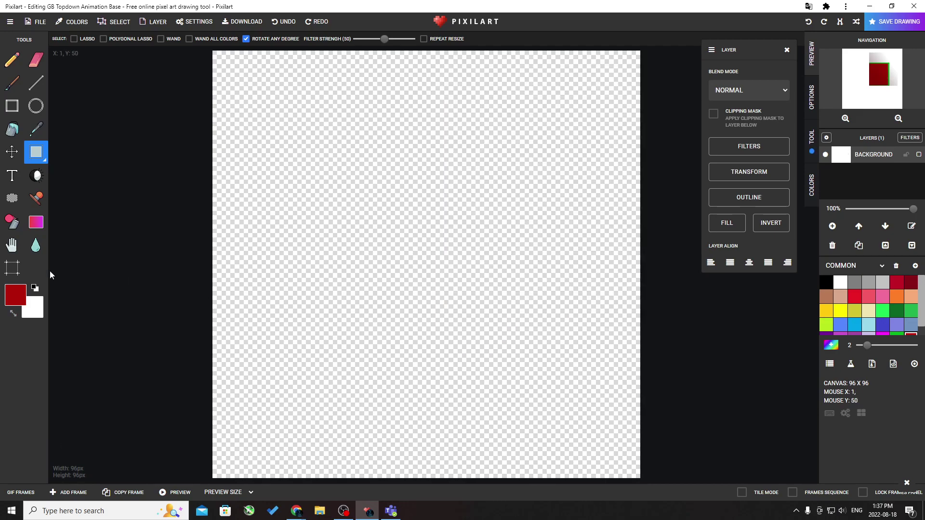
# Step: Resize the drawing to 128 pixels wide and 128 pixels high
pyautogui.click(14, 270)
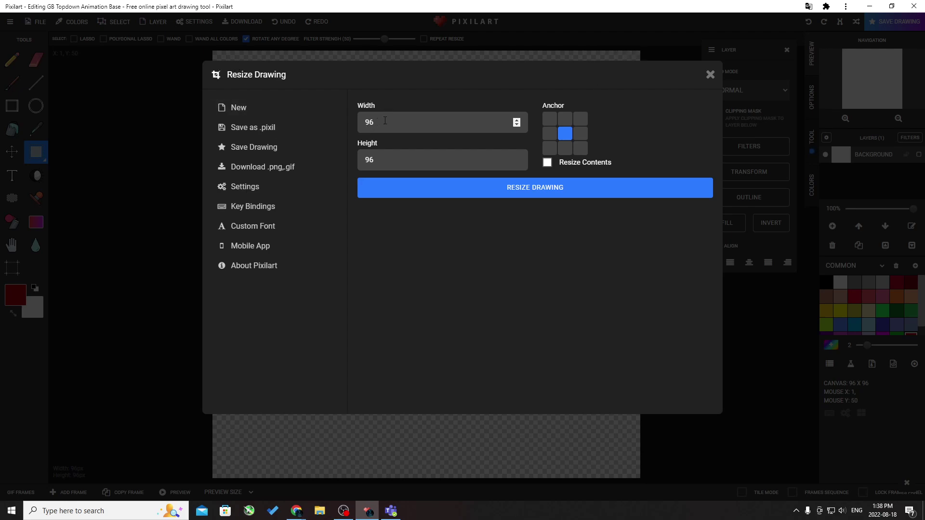
pyautogui.click(401, 125)
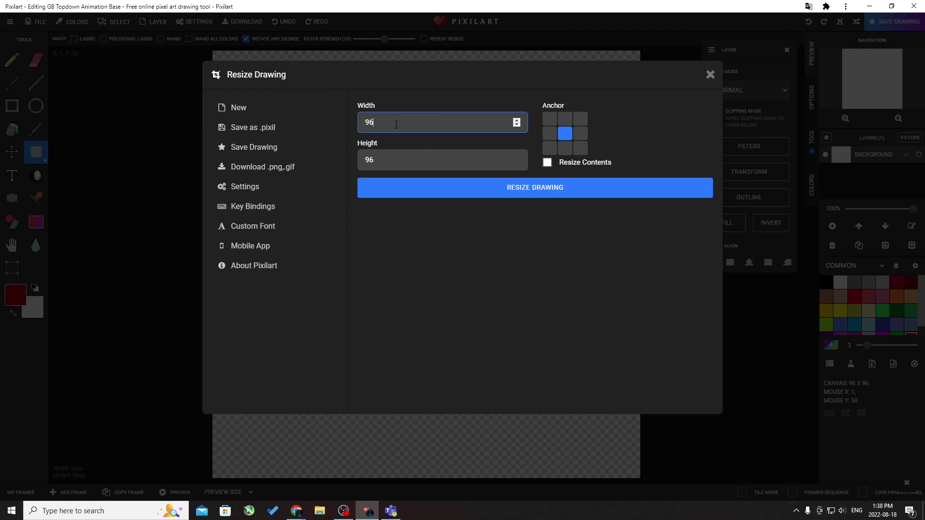
pyautogui.write('128')
pyautogui.press('Tab')
pyautogui.write('128')
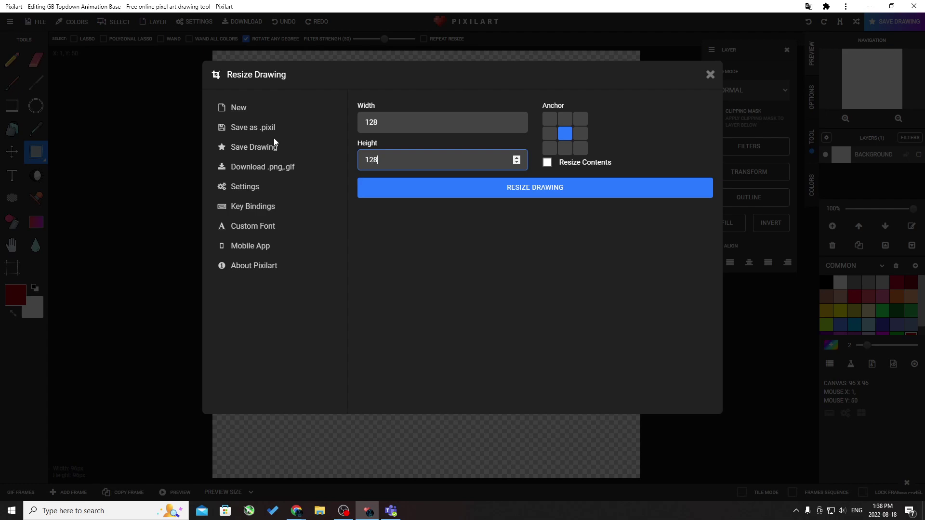
pyautogui.click(466, 193)
# Step: Draw a short curved stroke with the Pencil at size 2 and an oval outline below it at size 1
pyautogui.click(13, 62)
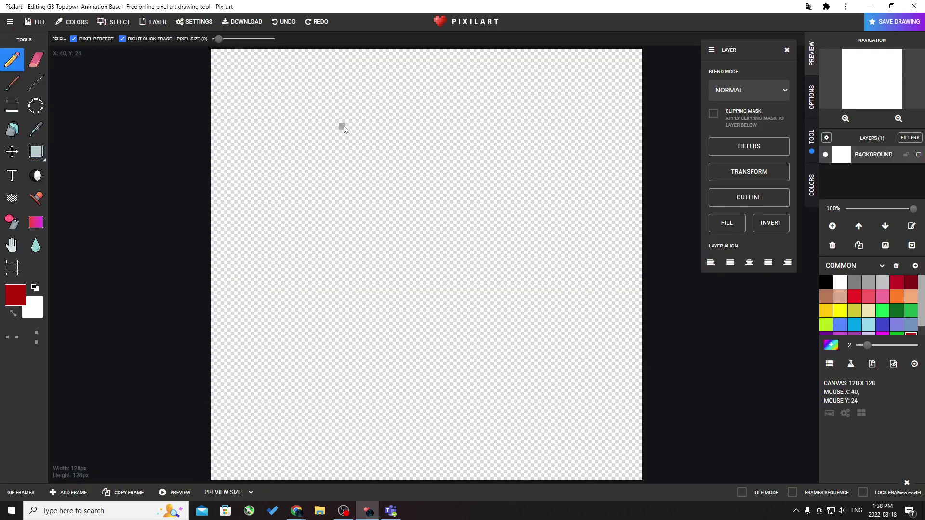
pyautogui.moveTo(314, 101); pyautogui.dragTo(297, 139)
pyautogui.moveTo(217, 42); pyautogui.dragTo(214, 42)
pyautogui.moveTo(290, 158)
pyautogui.mouseDown()
pyautogui.moveTo(276, 200)
pyautogui.moveTo(283, 233)
pyautogui.moveTo(318, 244)
pyautogui.moveTo(343, 192)
pyautogui.moveTo(319, 155)
pyautogui.moveTo(290, 155)
pyautogui.mouseUp()
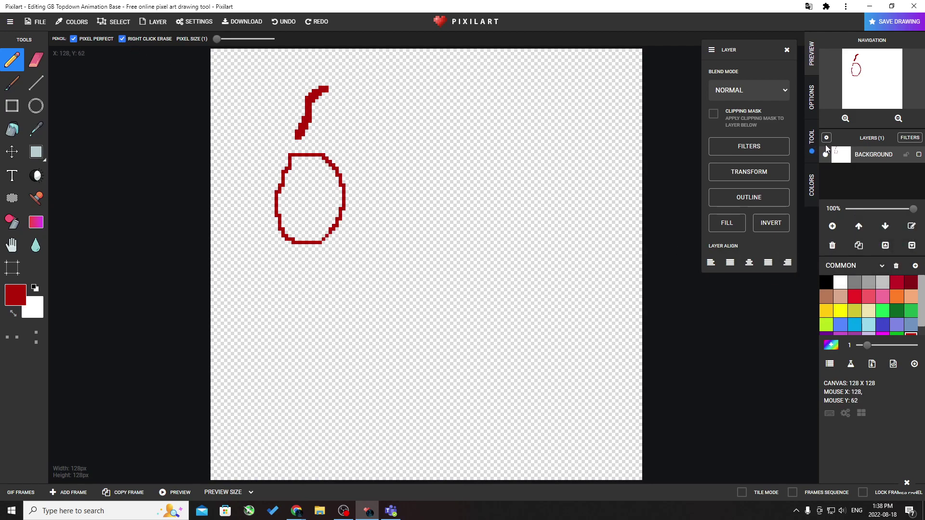
# Step: Look through the global drawing options and the Pencil's tool options, and return to the canvas preview and layers
pyautogui.click(812, 109)
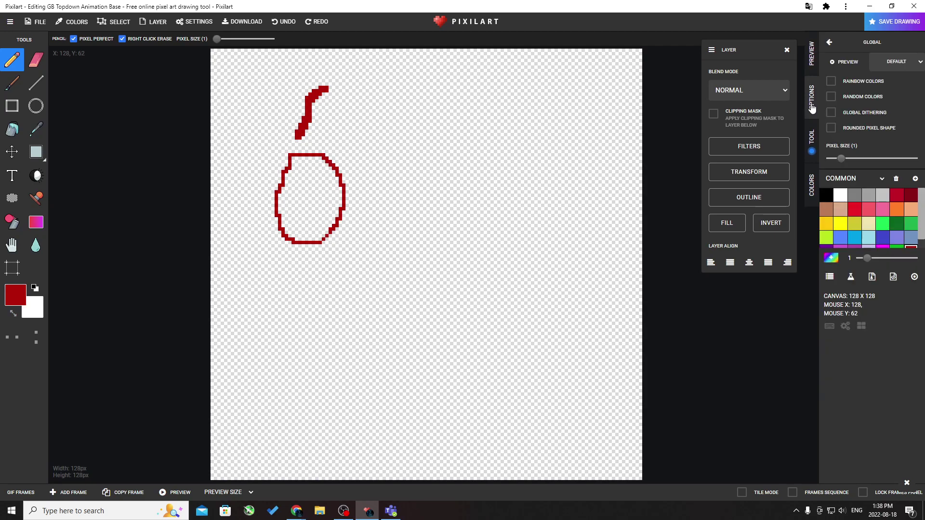
pyautogui.click(818, 143)
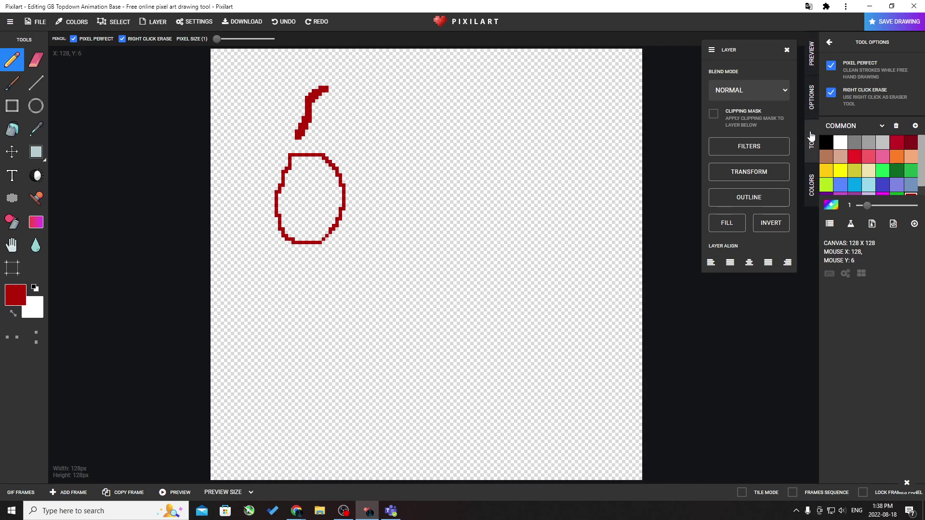
pyautogui.click(813, 105)
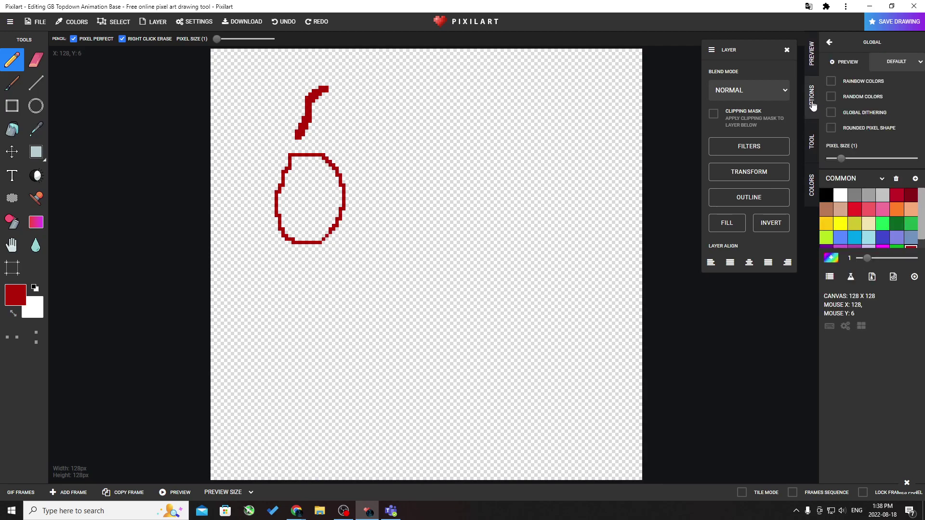
pyautogui.click(812, 52)
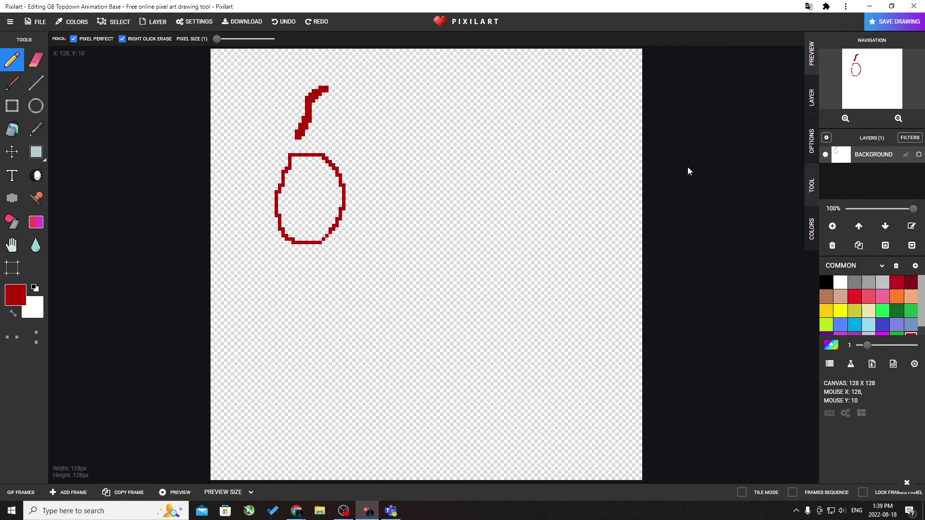
# Step: Draw two dot eyes and a smile inside the oval with the Pencil, then move the whole drawing to the upper middle
pyautogui.click(16, 58)
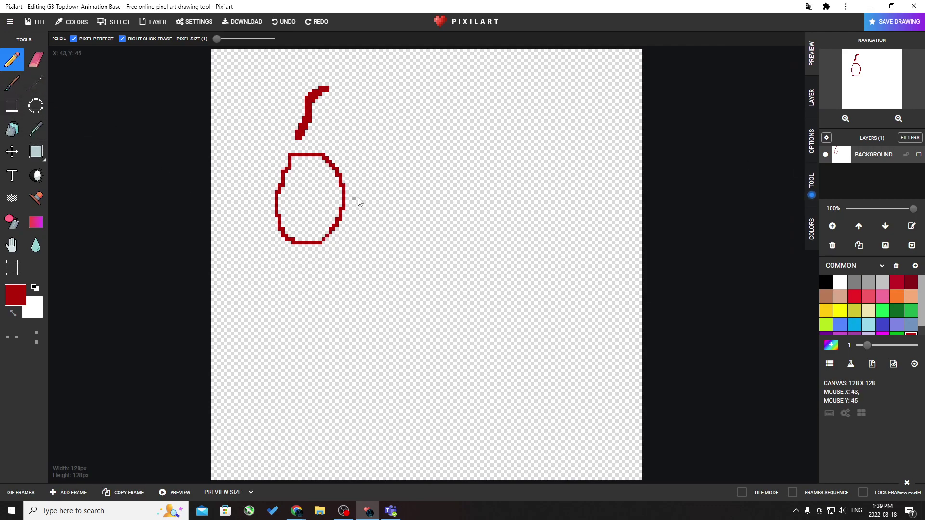
pyautogui.click(296, 181)
pyautogui.click(314, 182)
pyautogui.moveTo(289, 209)
pyautogui.mouseDown()
pyautogui.moveTo(308, 223)
pyautogui.moveTo(317, 212)
pyautogui.mouseUp()
pyautogui.click(12, 151)
pyautogui.moveTo(308, 214); pyautogui.dragTo(409, 210)
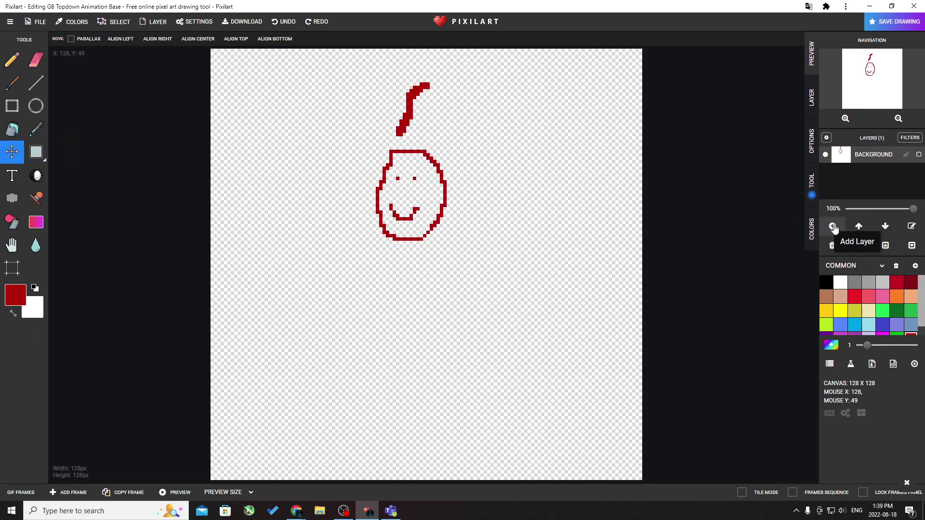
# Step: Draw a looping dark red outline on a new layer with the Pencil and move it down below the smiling face
pyautogui.click(831, 226)
pyautogui.moveTo(868, 177)
pyautogui.mouseDown()
pyautogui.moveTo(869, 186)
pyautogui.moveTo(880, 155)
pyautogui.moveTo(882, 178)
pyautogui.mouseUp()
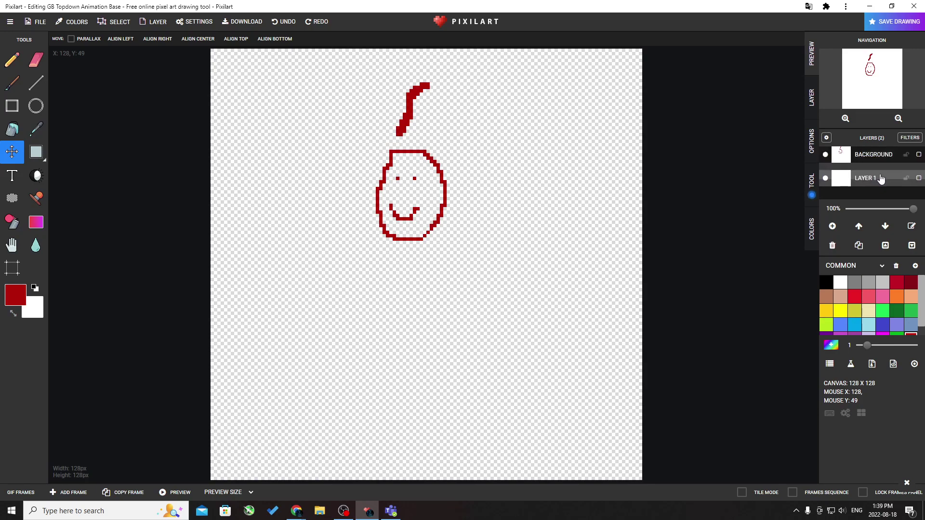
pyautogui.click(16, 90)
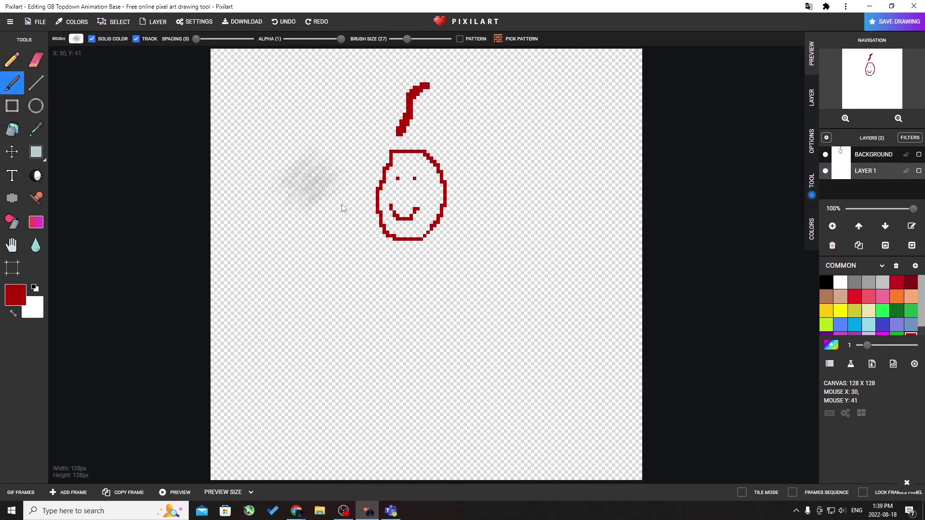
pyautogui.click(20, 72)
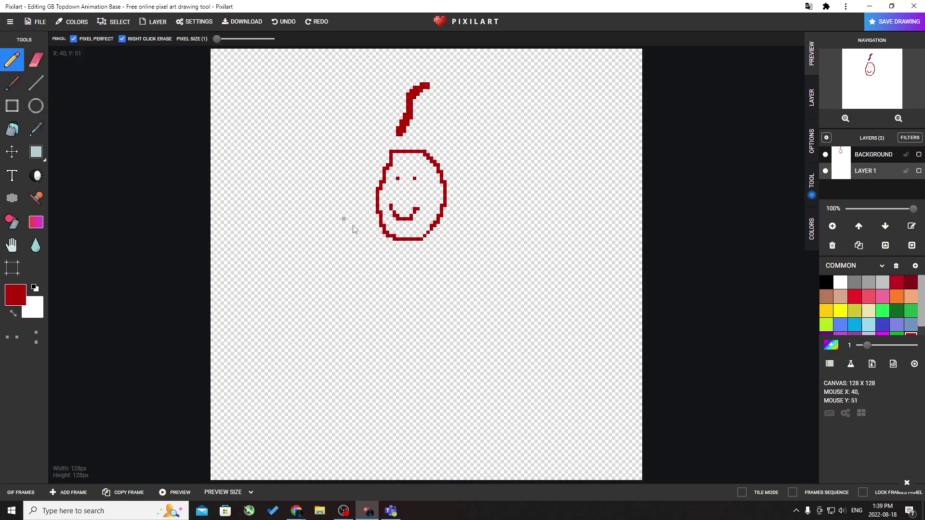
pyautogui.moveTo(392, 212)
pyautogui.mouseDown()
pyautogui.moveTo(361, 245)
pyautogui.moveTo(438, 266)
pyautogui.moveTo(464, 202)
pyautogui.moveTo(397, 195)
pyautogui.moveTo(327, 261)
pyautogui.moveTo(275, 189)
pyautogui.moveTo(494, 253)
pyautogui.moveTo(485, 189)
pyautogui.moveTo(384, 247)
pyautogui.mouseUp()
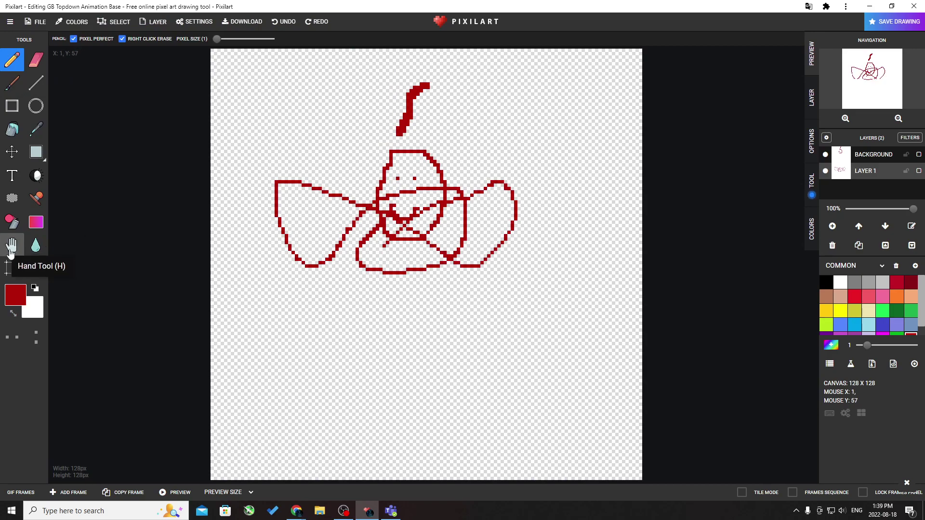
pyautogui.click(12, 149)
pyautogui.moveTo(425, 263); pyautogui.dragTo(418, 284)
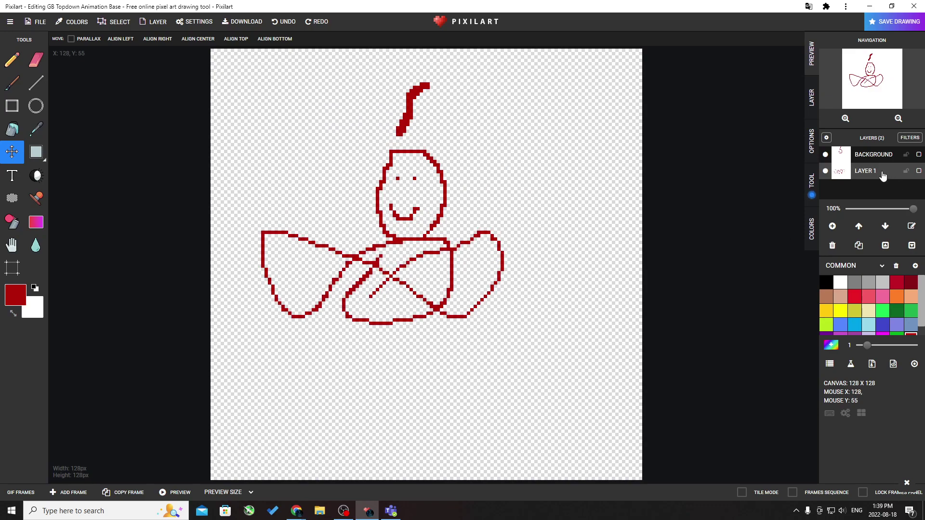
# Step: Fill the central sections of the Layer 1 outline with dark red, and undo the fill attempted over the face
pyautogui.click(12, 129)
pyautogui.click(393, 260)
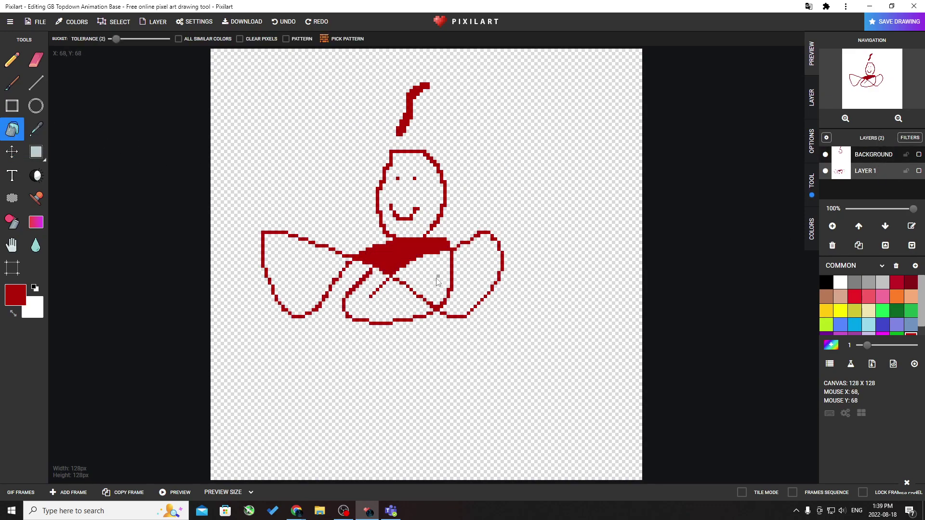
pyautogui.click(381, 311)
pyautogui.click(422, 212)
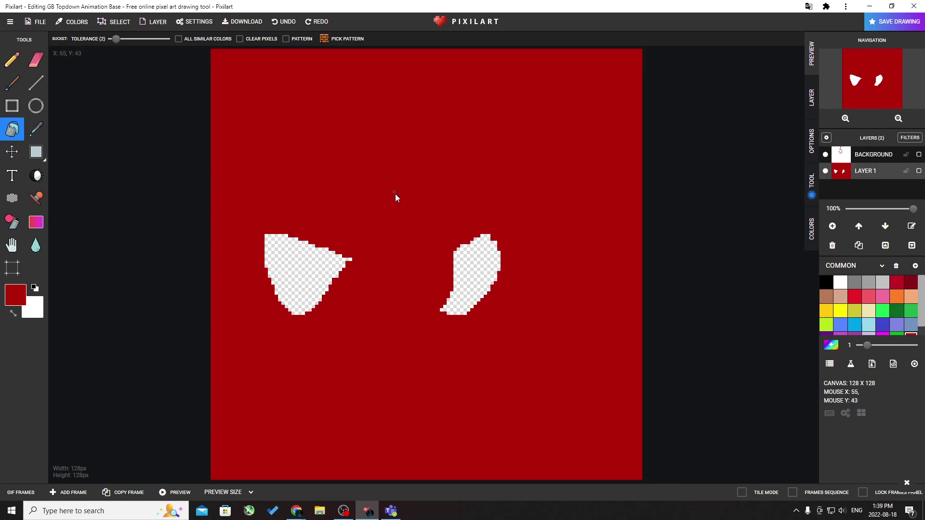
pyautogui.hotkey('ctrl', 'z')
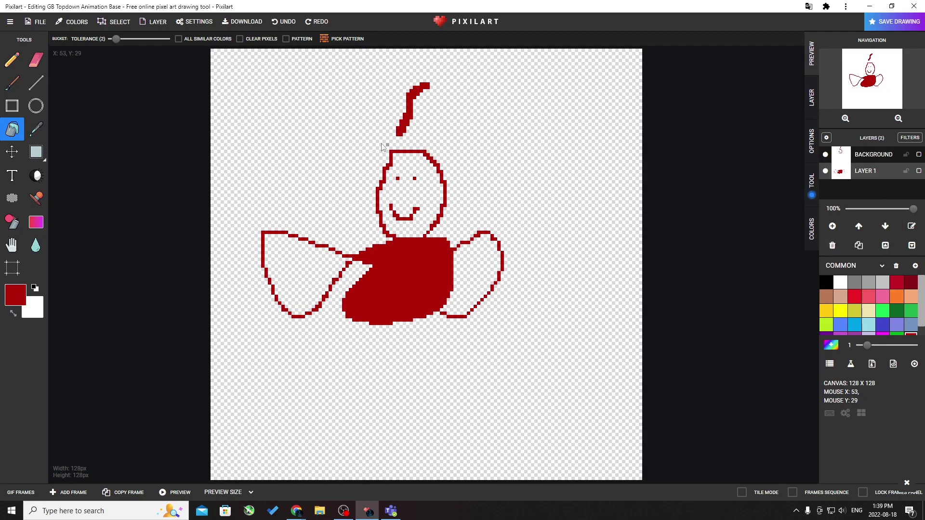
# Step: Select and delete the body drawing on Layer 1, then the face and curved stroke on the Background layer
pyautogui.click(36, 152)
pyautogui.moveTo(210, 86); pyautogui.dragTo(588, 381)
pyautogui.press('Delete')
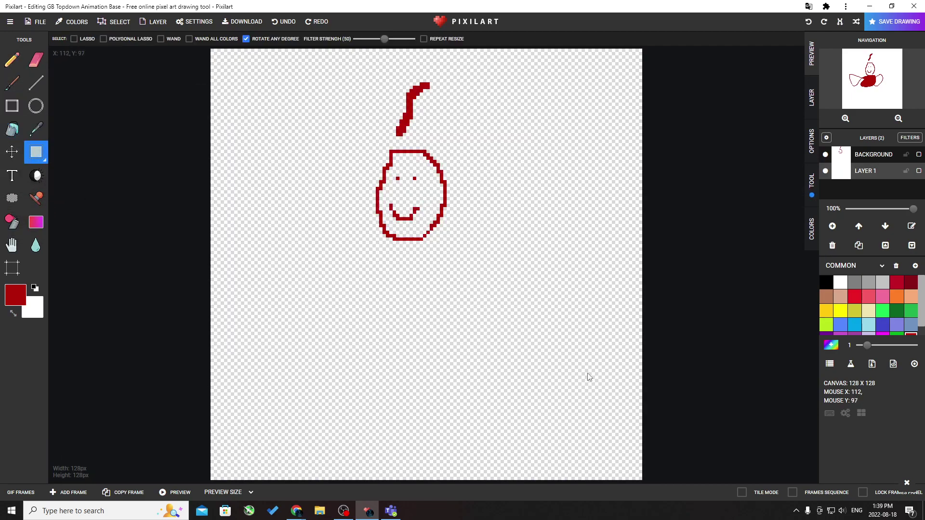
pyautogui.click(873, 155)
pyautogui.moveTo(340, 73); pyautogui.dragTo(506, 280)
pyautogui.press('Delete')
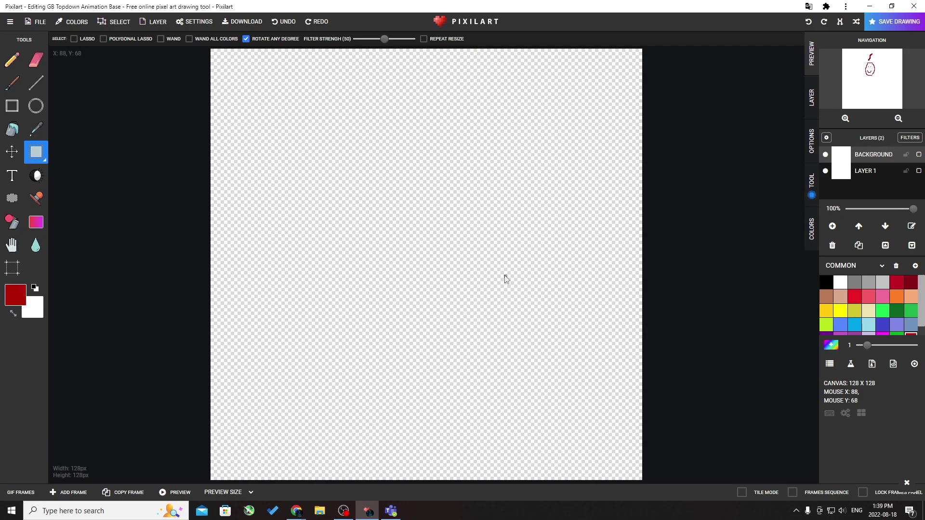
# Step: Open the key bindings from the settings and examine the keyboard shortcuts for tools and interface
pyautogui.click(188, 22)
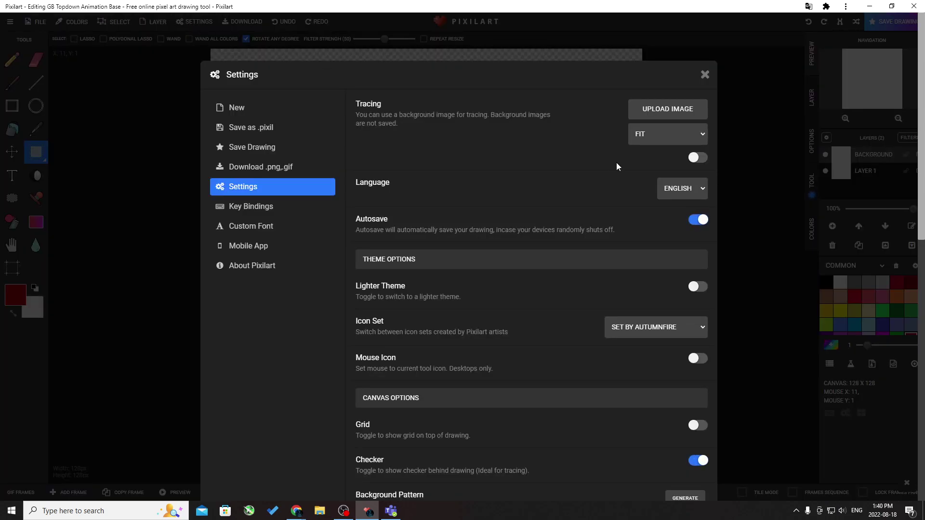
pyautogui.click(281, 207)
pyautogui.scroll(-2, 530, 304)
pyautogui.scroll(2, 539, 309)
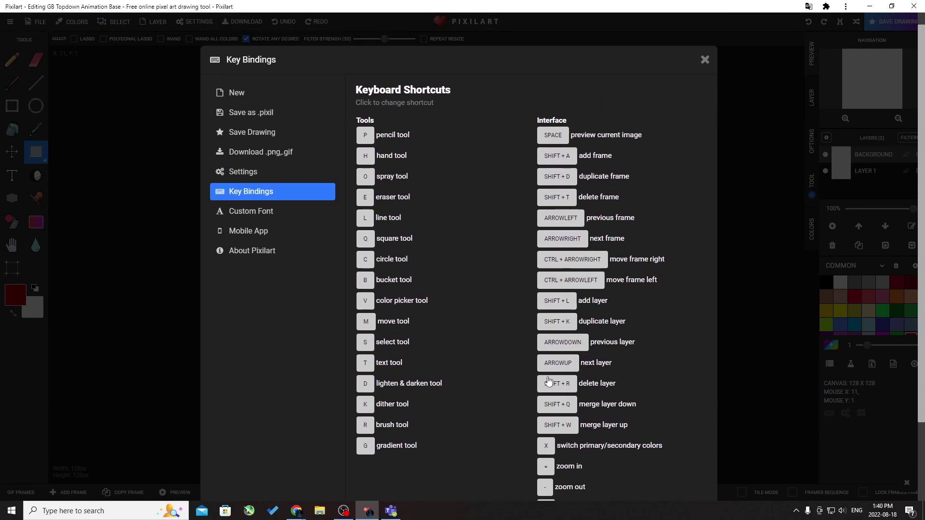
# Step: Return to the general settings and examine the theme, canvas and tool options
pyautogui.click(263, 173)
pyautogui.scroll(-6, 547, 183)
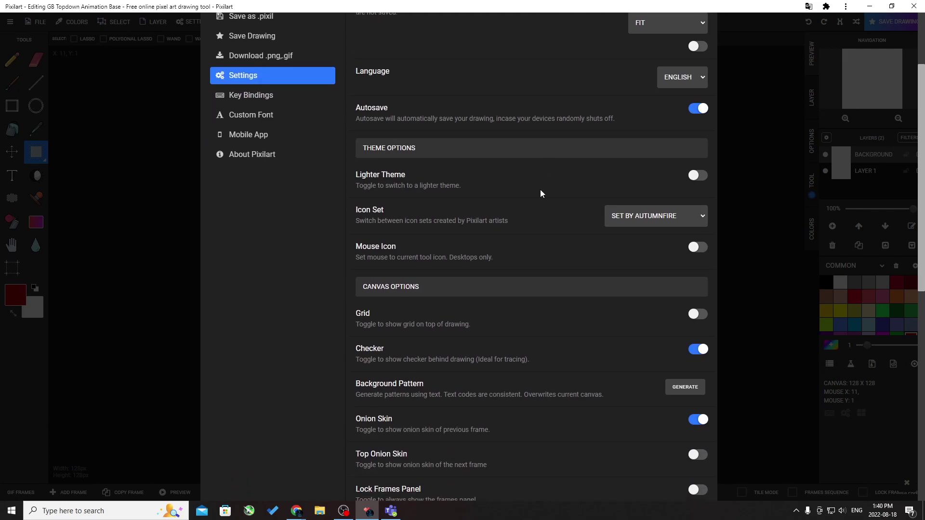
pyautogui.scroll(-4, 463, 374)
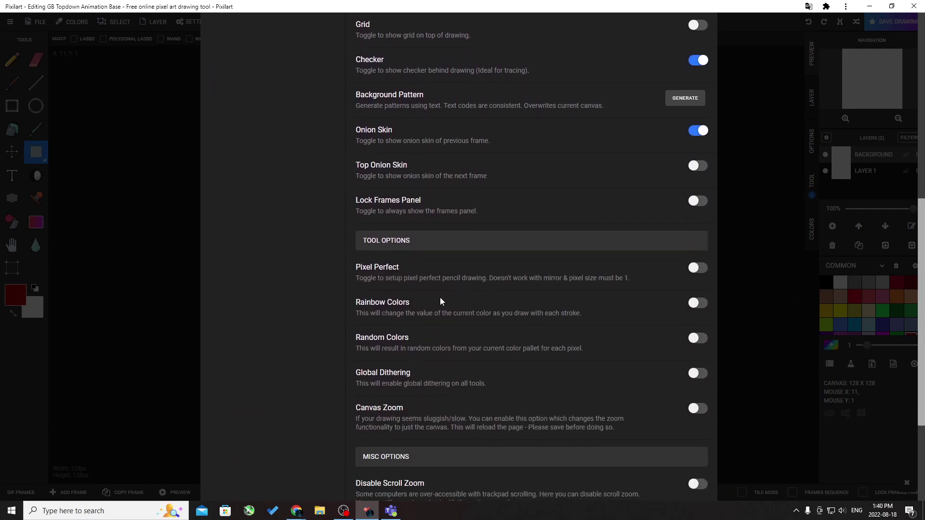
pyautogui.scroll(4, 484, 363)
pyautogui.scroll(4, 370, 301)
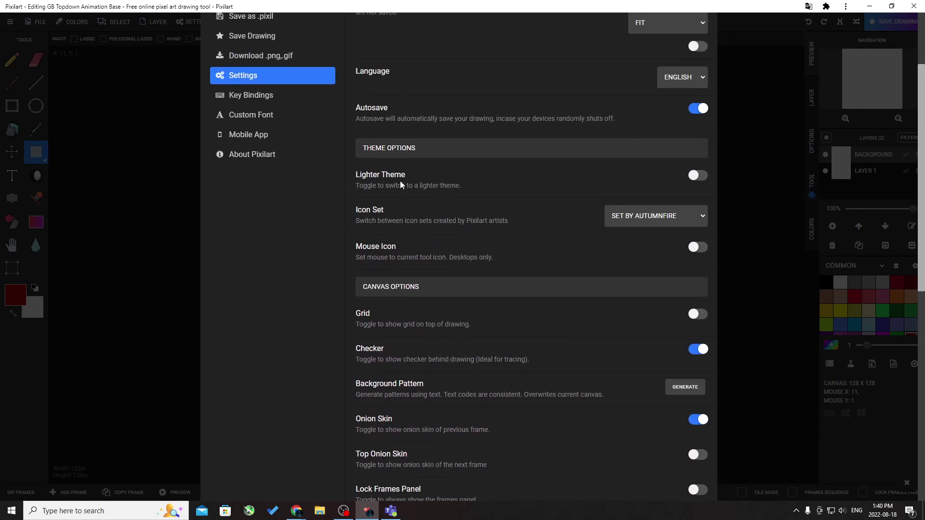
pyautogui.scroll(2, 497, 245)
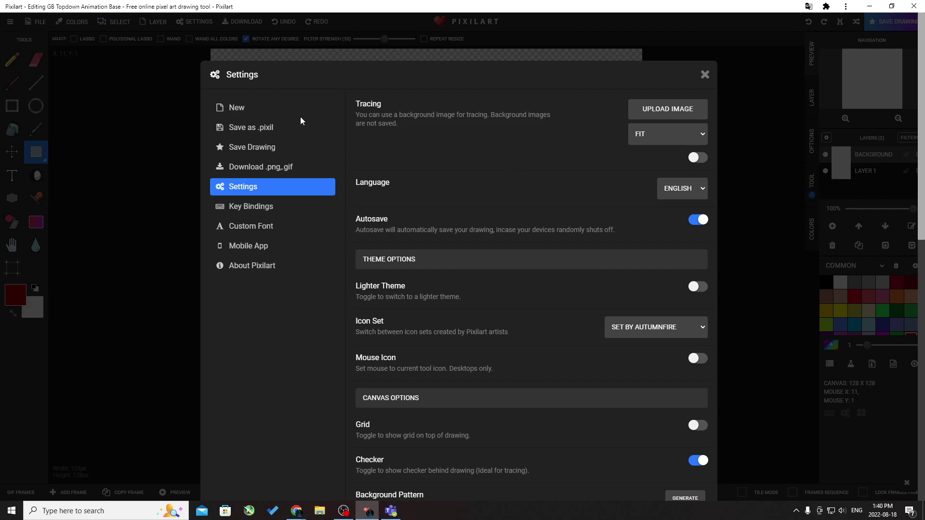
# Step: Turn on the tracing background image in the settings and return to the canvas
pyautogui.click(696, 158)
pyautogui.click(704, 75)
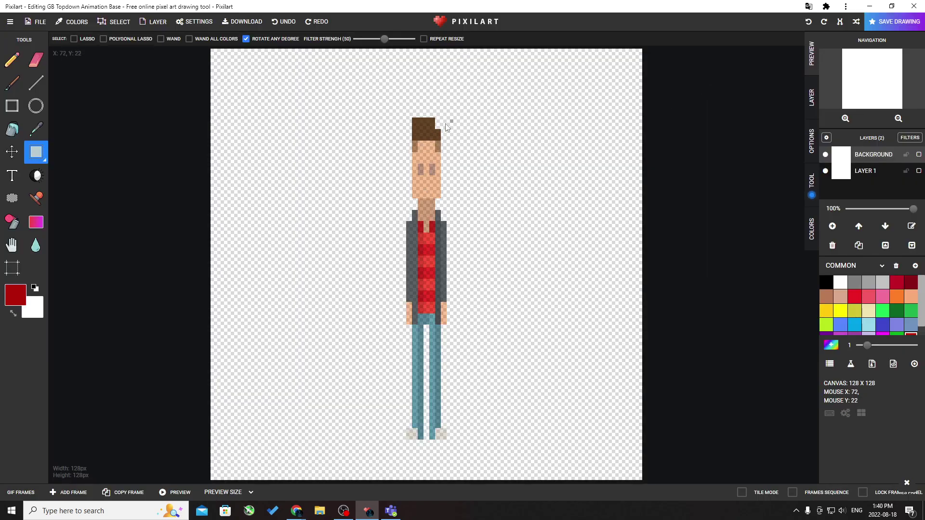
# Step: Switch to the Pencil and reset the drawing colors to the default black and white
pyautogui.click(13, 60)
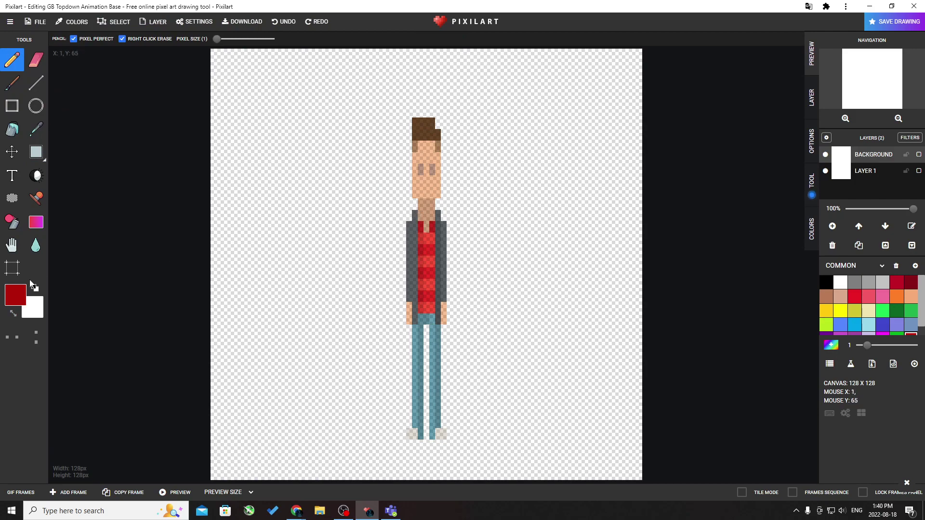
pyautogui.click(41, 307)
pyautogui.click(34, 288)
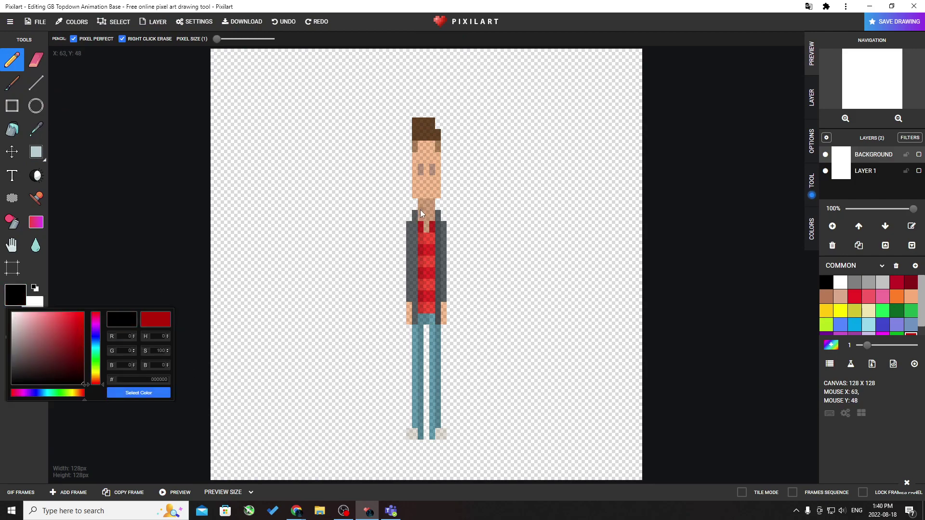
# Step: Trace the outlines of both jacket halves of the background character in black with the Pencil
pyautogui.click(415, 212)
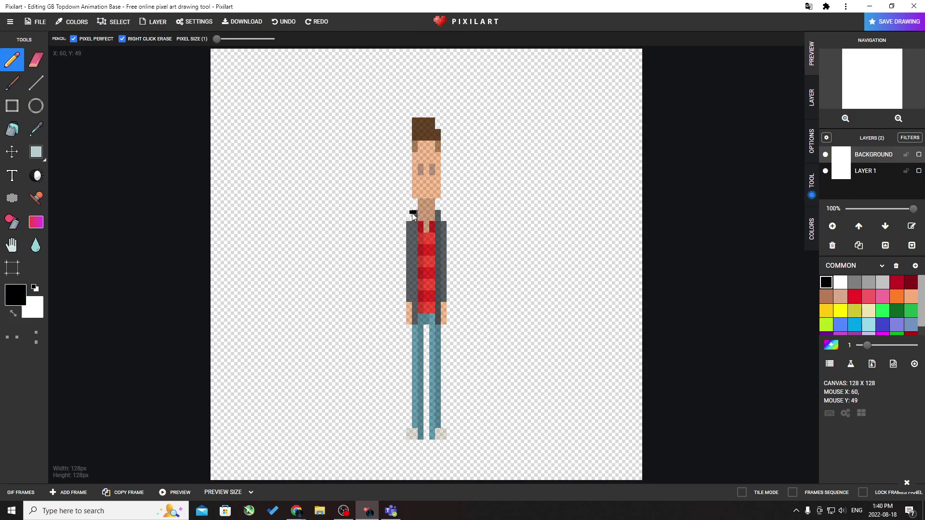
pyautogui.moveTo(409, 222); pyautogui.dragTo(406, 239)
pyautogui.moveTo(407, 289); pyautogui.dragTo(407, 302)
pyautogui.moveTo(417, 222); pyautogui.dragTo(419, 211)
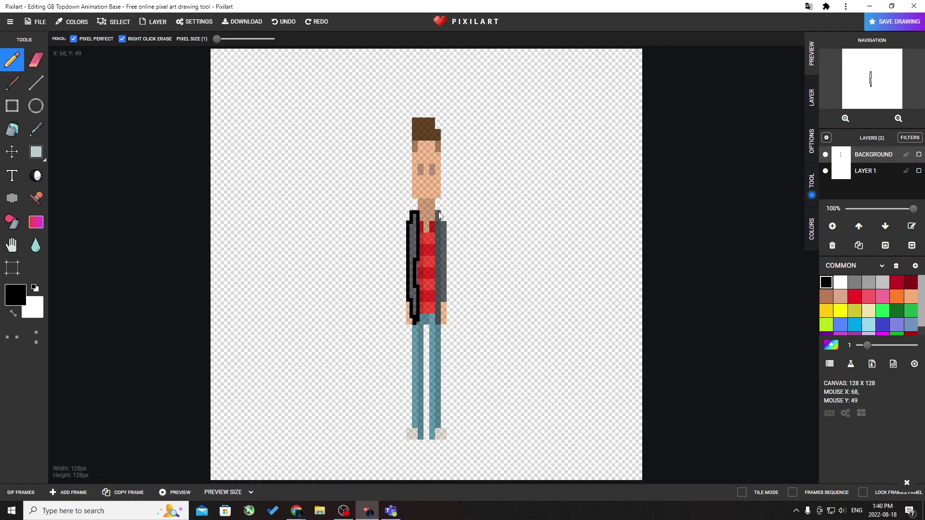
pyautogui.moveTo(440, 221); pyautogui.dragTo(444, 222)
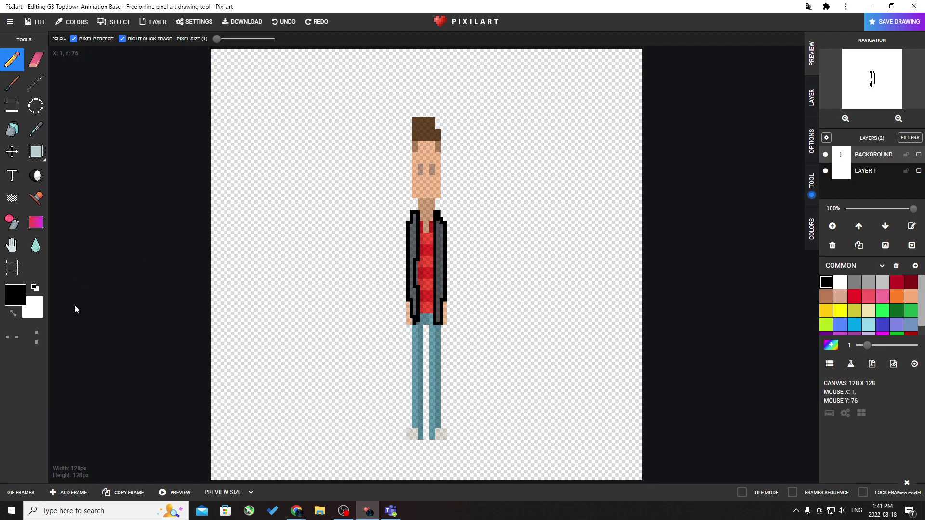
# Step: Turn on horizontal mirroring and trace the inner leg lines and shoes of the background character
pyautogui.click(19, 345)
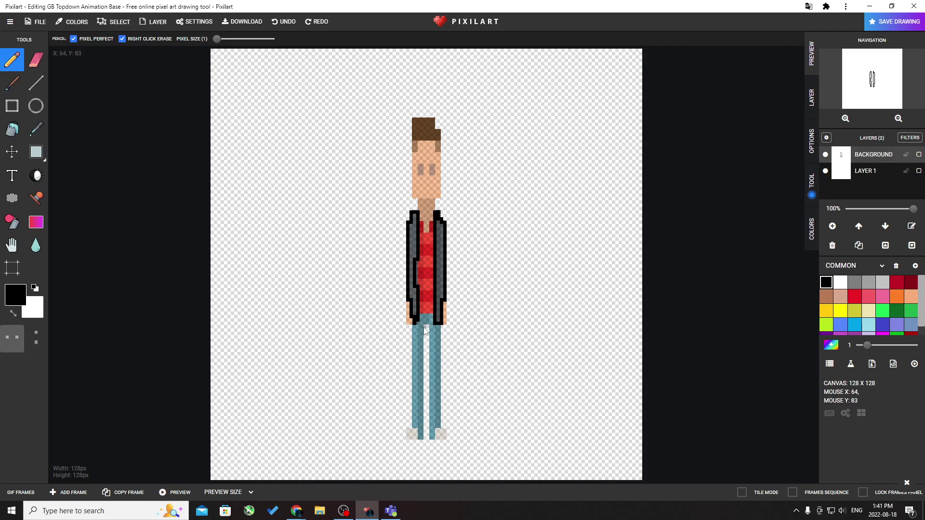
pyautogui.moveTo(423, 329); pyautogui.dragTo(420, 422)
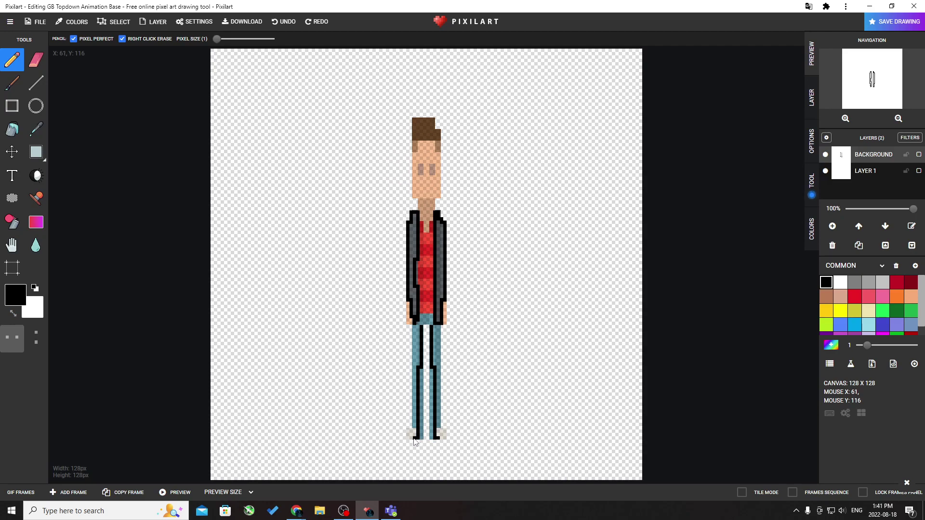
pyautogui.moveTo(408, 431); pyautogui.dragTo(412, 402)
# Step: Add vertical mirroring, draw a curved stroke beside the character, and turn both mirror modes off
pyautogui.click(33, 343)
pyautogui.moveTo(333, 177)
pyautogui.mouseDown()
pyautogui.moveTo(335, 212)
pyautogui.moveTo(320, 224)
pyautogui.mouseUp()
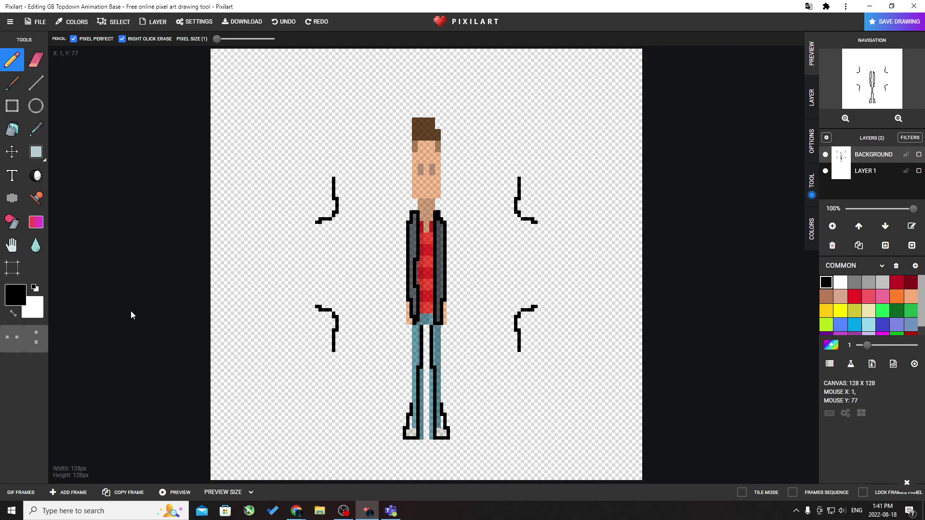
pyautogui.click(36, 338)
pyautogui.click(12, 339)
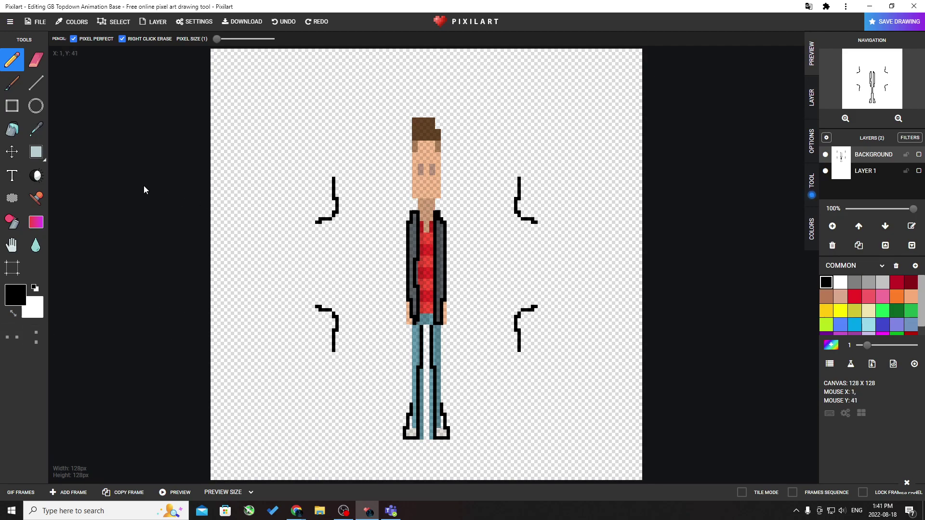
# Step: Turn off the tracing background image in the settings and return to the canvas
pyautogui.click(194, 21)
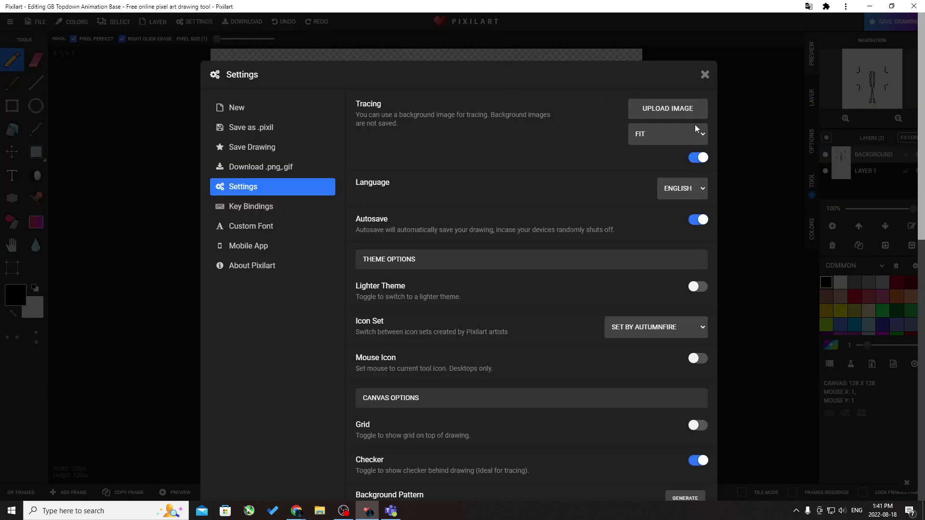
pyautogui.click(697, 158)
pyautogui.press('Escape')
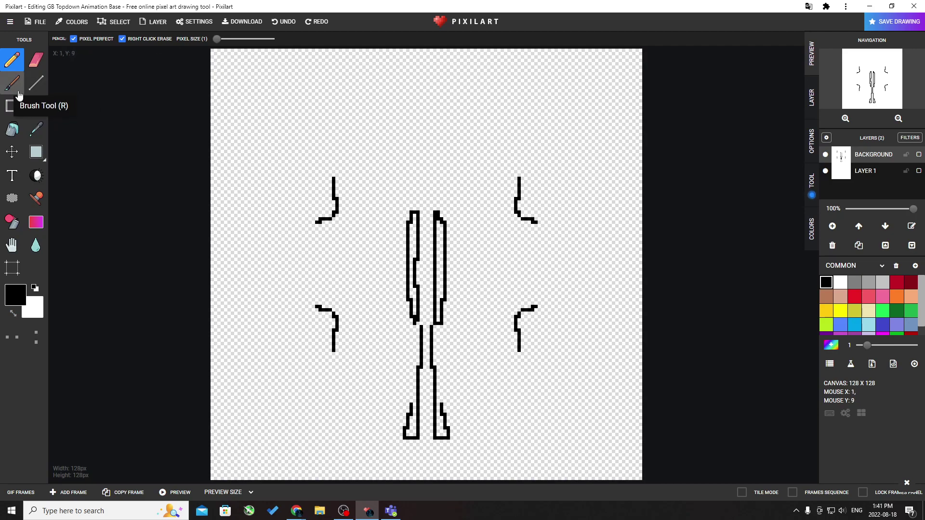
# Step: Select the traced outlines and mirrored strokes on the Background layer and delete them
pyautogui.click(36, 152)
pyautogui.moveTo(239, 127)
pyautogui.mouseDown()
pyautogui.moveTo(585, 448)
pyautogui.moveTo(582, 441)
pyautogui.mouseUp()
pyautogui.press('Delete')
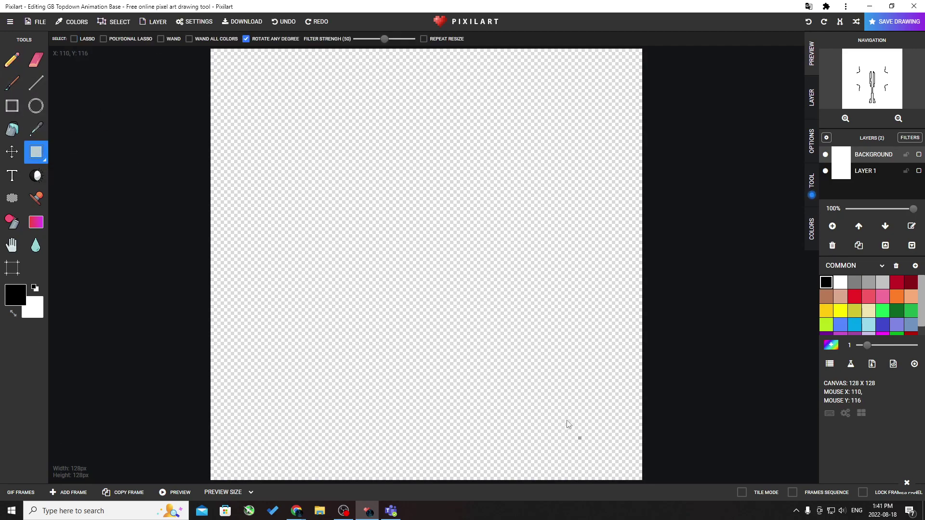
# Step: Draw a black stick figure with the Pencil: a round head, a body line, two raised arms and two legs
pyautogui.click(12, 60)
pyautogui.moveTo(416, 145)
pyautogui.mouseDown()
pyautogui.moveTo(415, 226)
pyautogui.moveTo(445, 165)
pyautogui.moveTo(420, 144)
pyautogui.mouseUp()
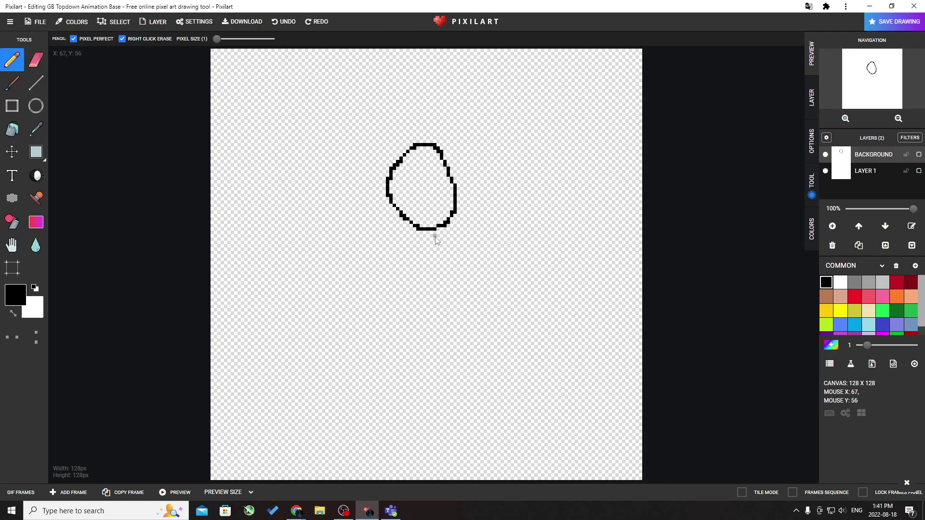
pyautogui.moveTo(425, 232); pyautogui.dragTo(417, 364)
pyautogui.moveTo(418, 304); pyautogui.dragTo(350, 236)
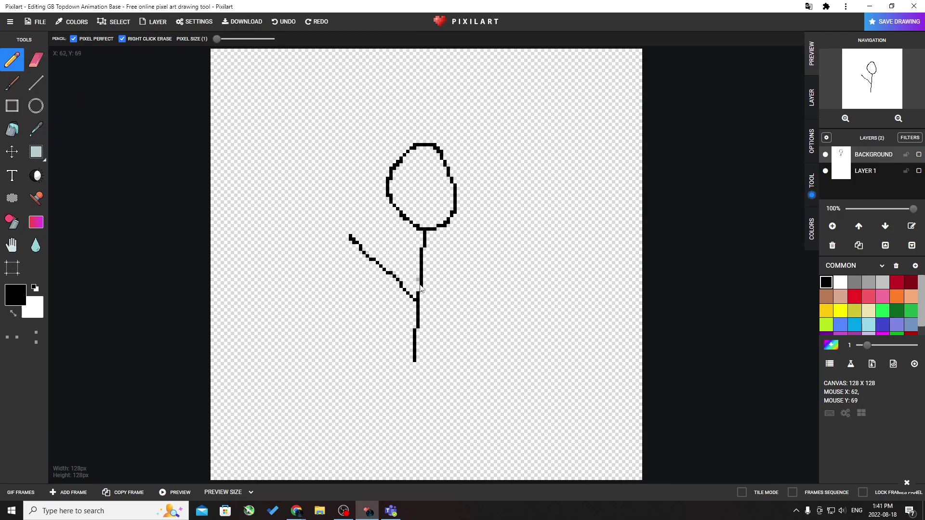
pyautogui.moveTo(419, 303); pyautogui.dragTo(480, 252)
pyautogui.moveTo(415, 360); pyautogui.dragTo(357, 435)
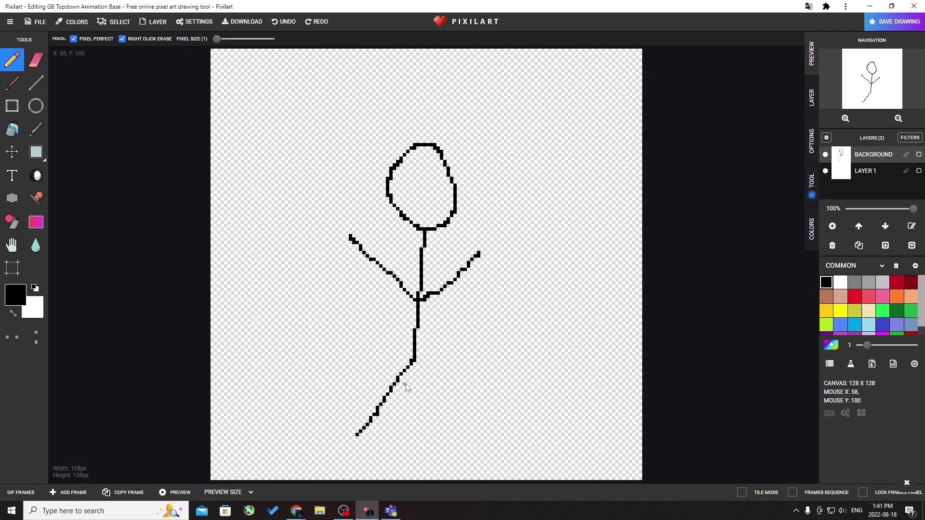
pyautogui.moveTo(416, 367); pyautogui.dragTo(446, 415)
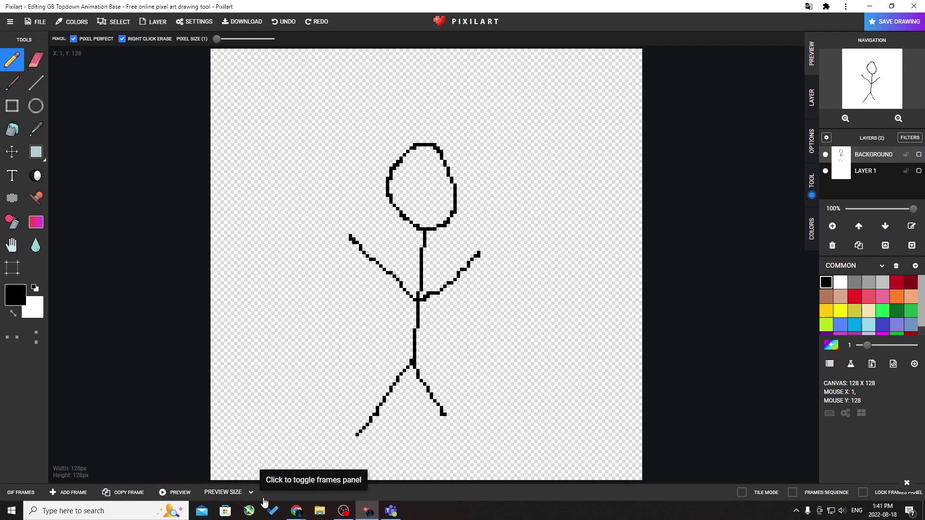
# Step: Show the animation frames, add a blank second frame, and preview the animation
pyautogui.click(279, 492)
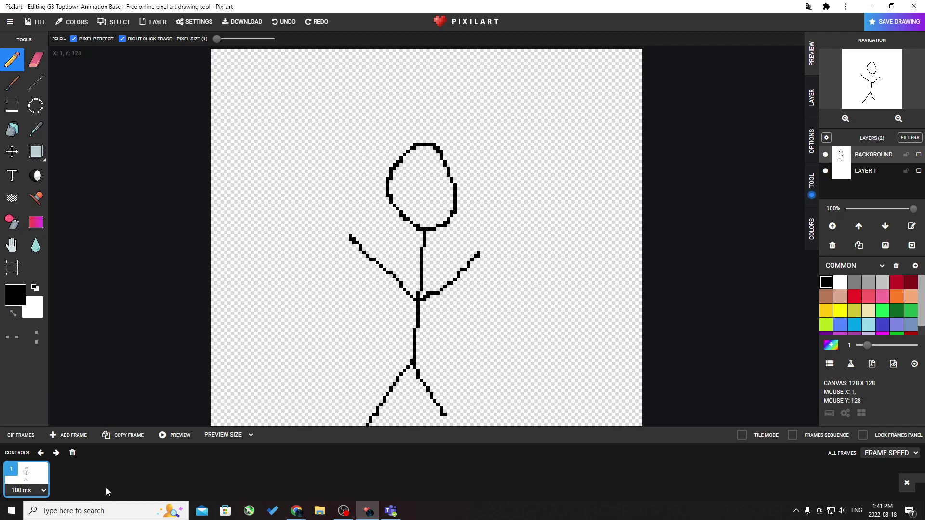
pyautogui.click(72, 443)
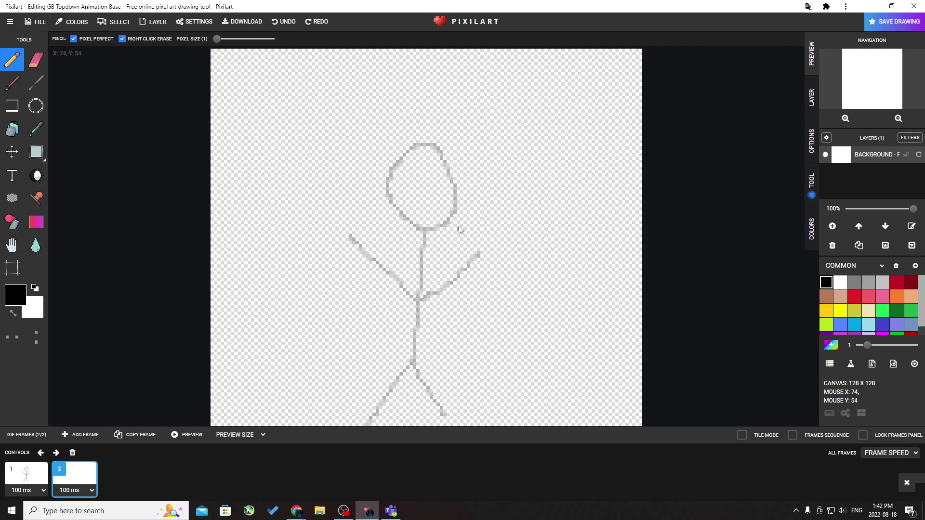
pyautogui.click(198, 439)
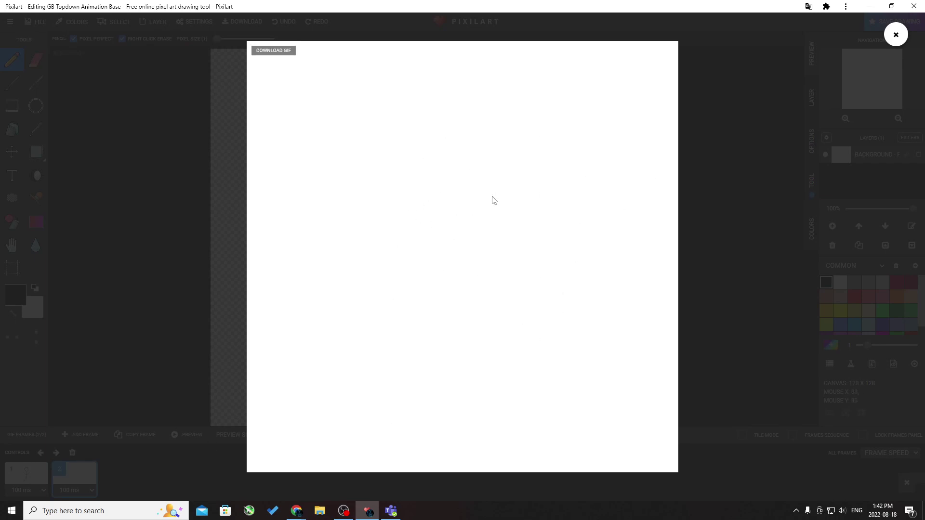
pyautogui.click(829, 59)
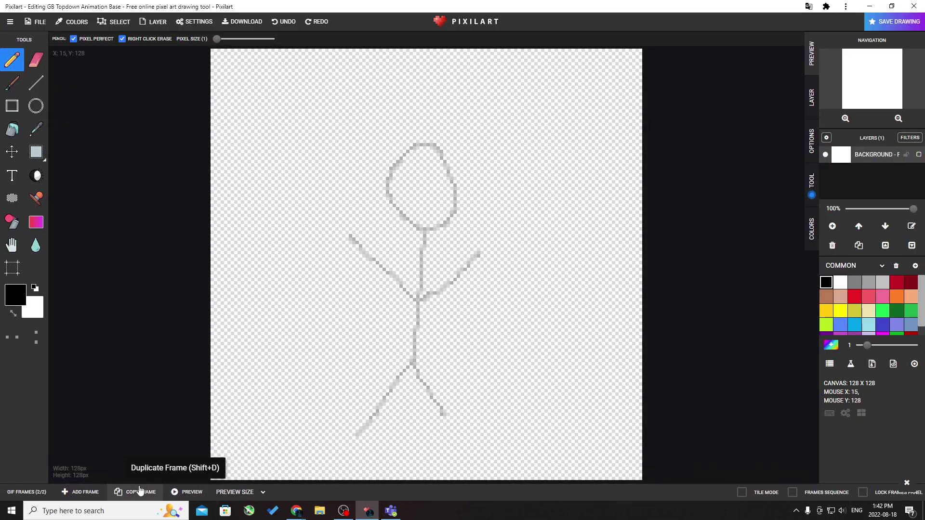
# Step: Delete the blank second frame and duplicate the stick figure frame instead
pyautogui.click(236, 492)
pyautogui.click(298, 492)
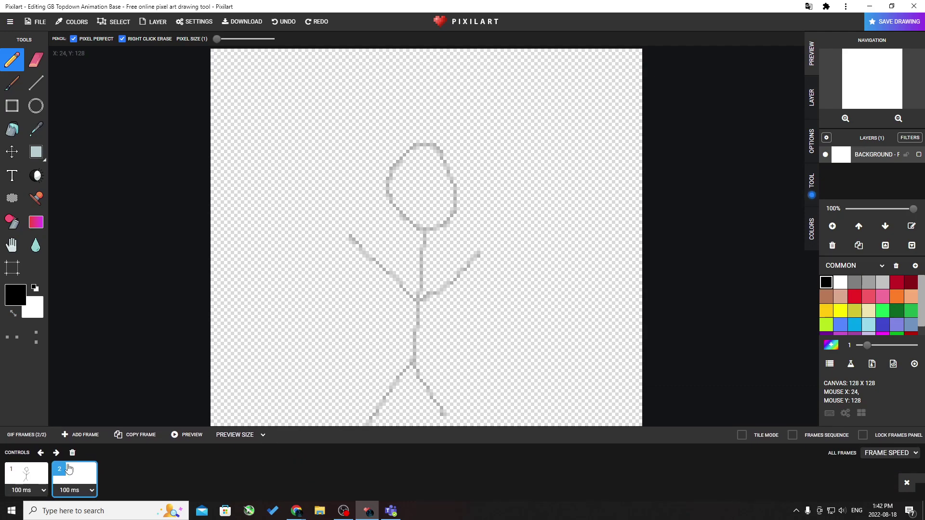
pyautogui.click(72, 452)
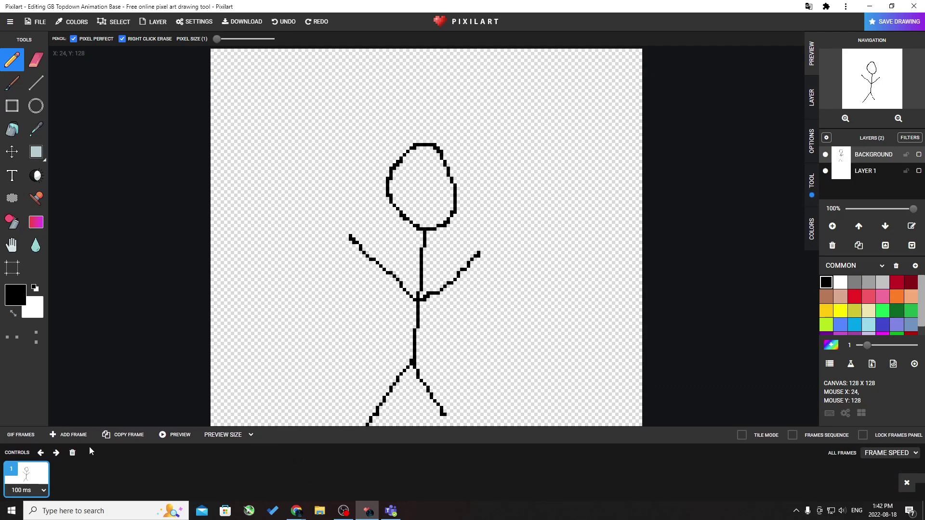
pyautogui.click(117, 435)
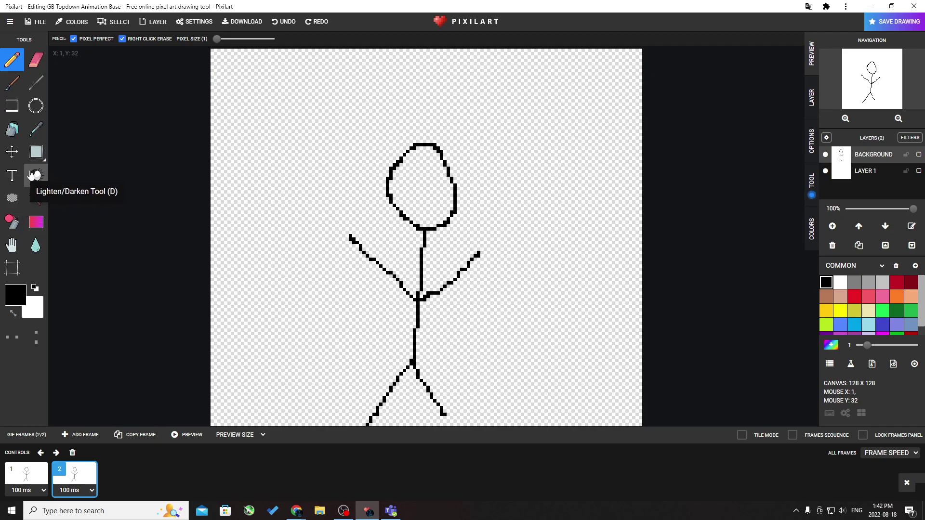
# Step: Select the whole stick figure on frame 2, rotate it slightly clockwise, and preview the animation
pyautogui.click(38, 153)
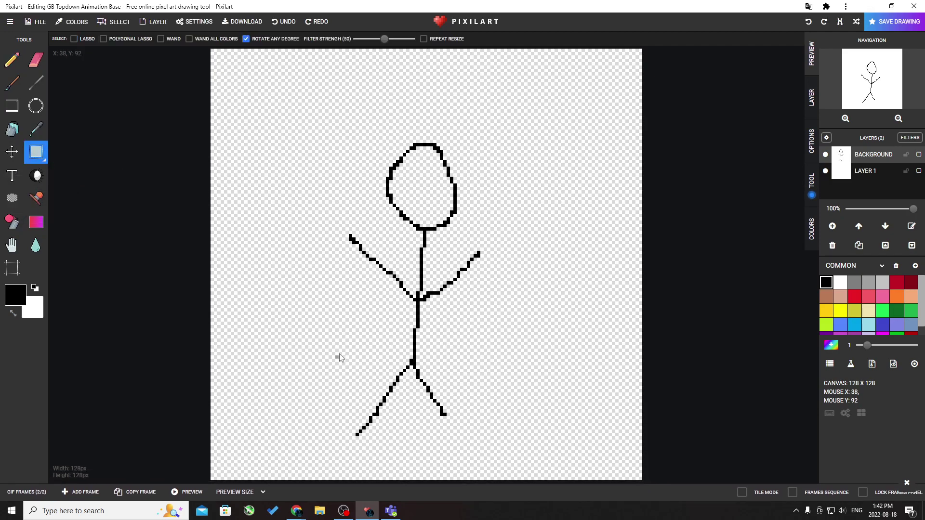
pyautogui.moveTo(259, 117); pyautogui.dragTo(526, 442)
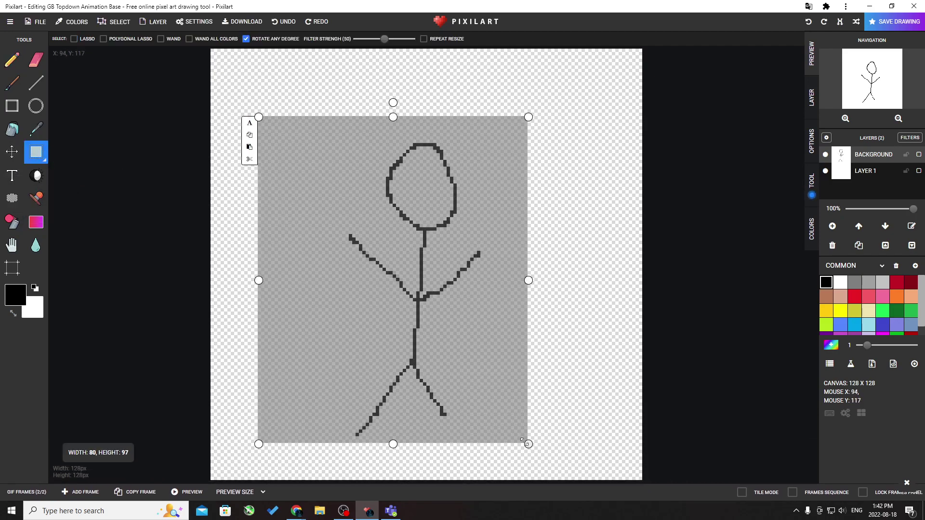
pyautogui.click(393, 103)
pyautogui.moveTo(402, 105); pyautogui.dragTo(416, 106)
pyautogui.click(632, 212)
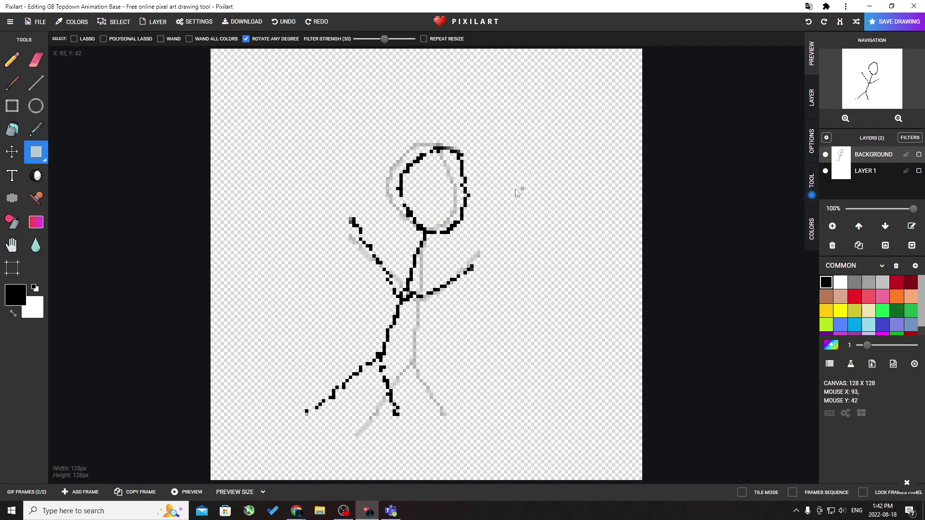
pyautogui.click(187, 492)
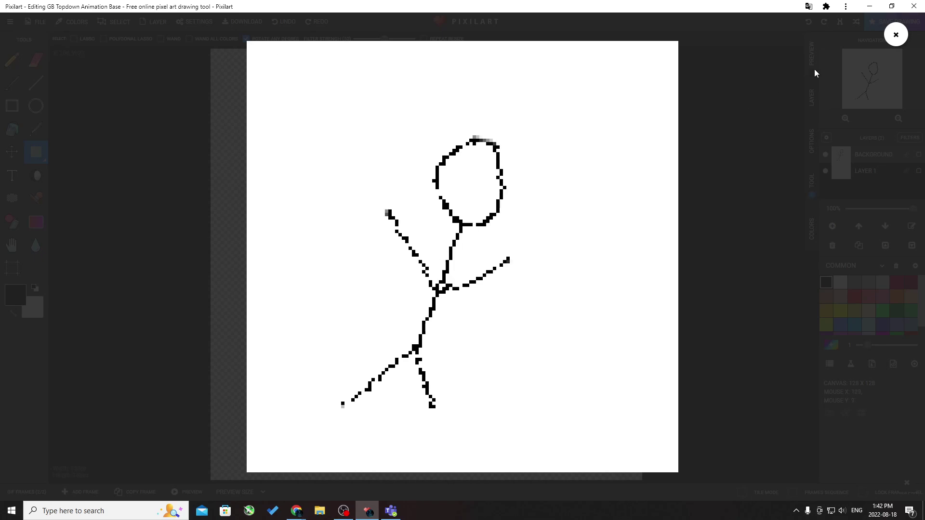
pyautogui.press('Escape')
# Step: Duplicate frame 2 as a third frame and rotate its stick figure further clockwise
pyautogui.click(140, 492)
pyautogui.moveTo(140, 497)
pyautogui.moveTo(235, 90); pyautogui.dragTo(548, 451)
pyautogui.moveTo(392, 76); pyautogui.dragTo(487, 100)
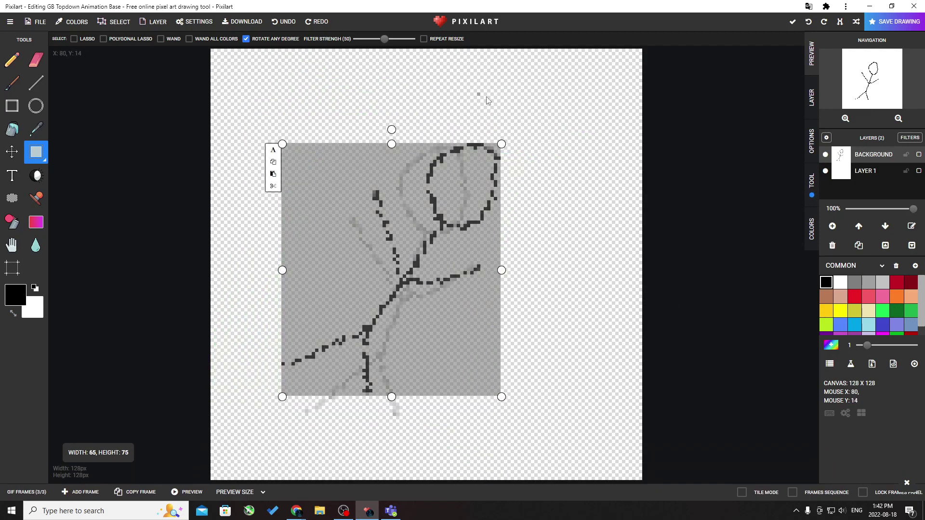
pyautogui.click(523, 177)
# Step: Duplicate frame 3, rotate the stick figure on frame 4 further clockwise, and preview the four-frame animation
pyautogui.click(135, 492)
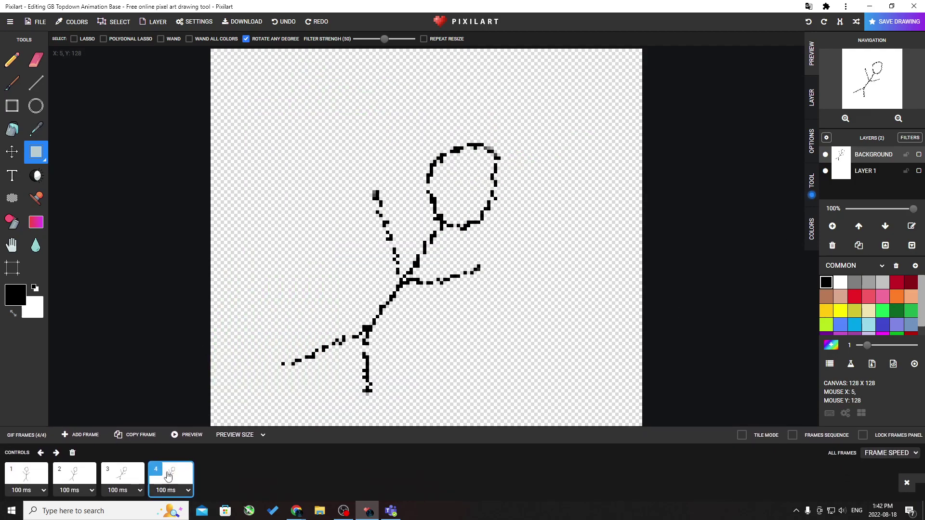
pyautogui.moveTo(248, 82); pyautogui.dragTo(545, 438)
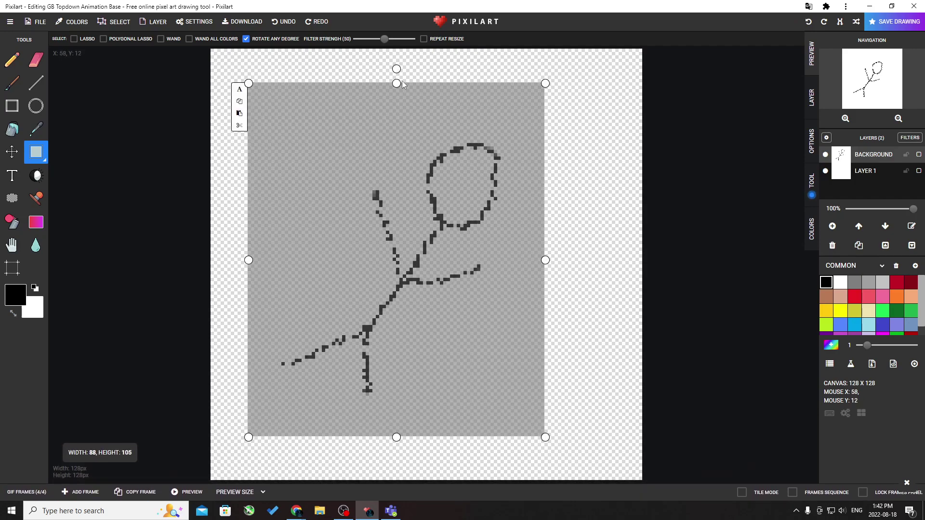
pyautogui.moveTo(397, 68); pyautogui.dragTo(468, 82)
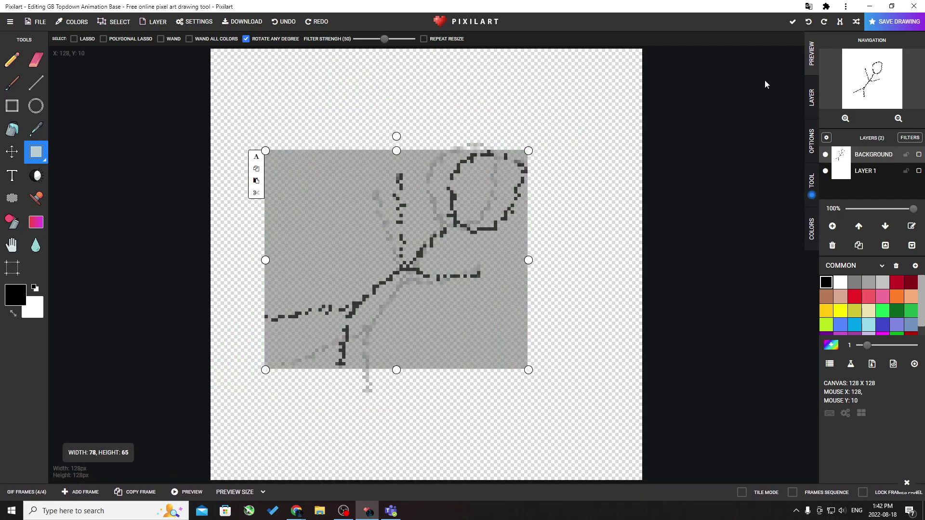
pyautogui.click(600, 97)
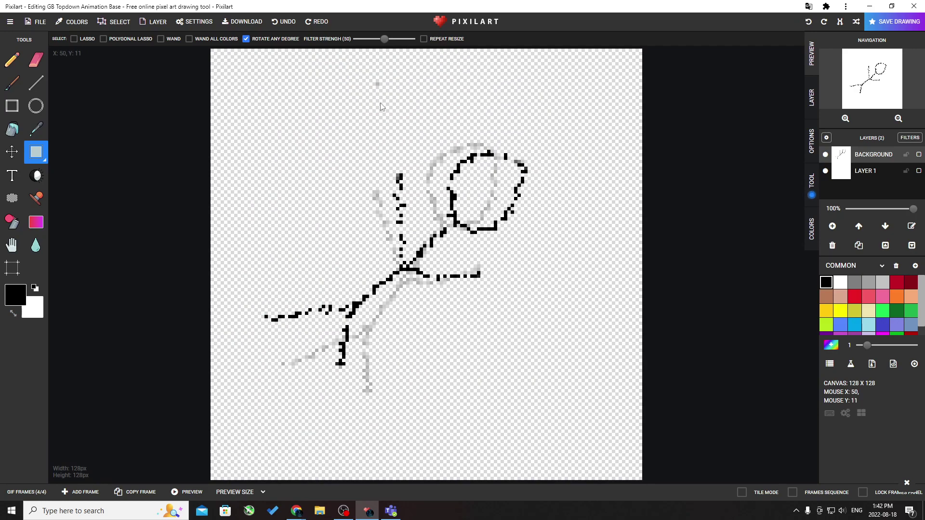
pyautogui.click(189, 492)
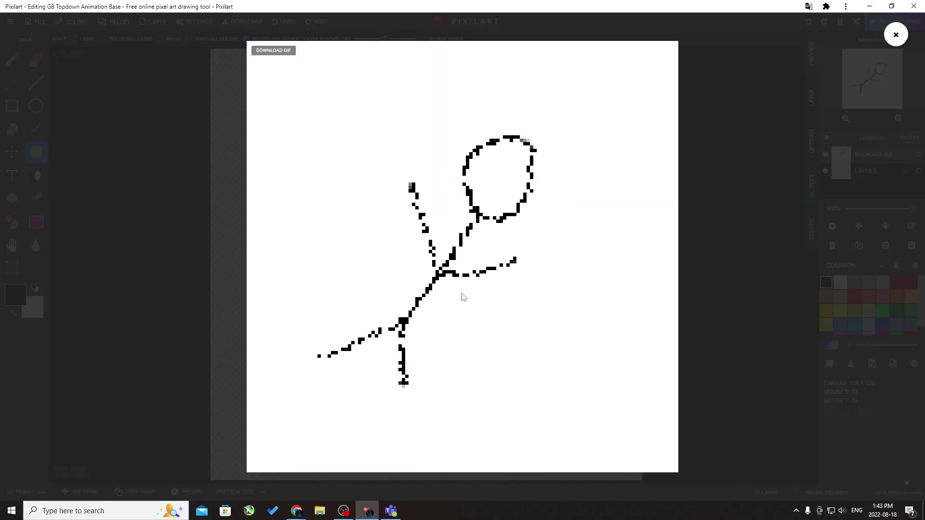
pyautogui.click(896, 35)
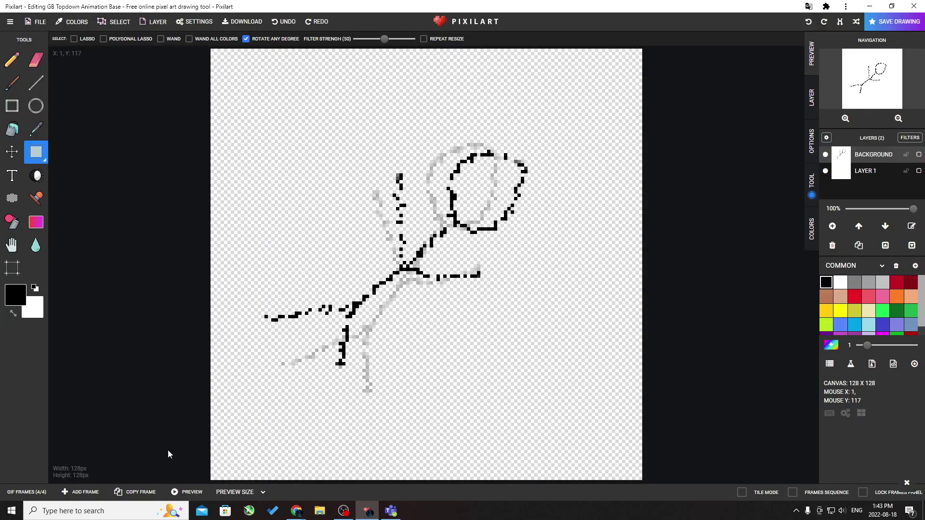
# Step: Duplicate frame 4 as a fifth frame and shorten the stick figure's upright arm by resizing its selection to 8 by 21 px
pyautogui.click(197, 481)
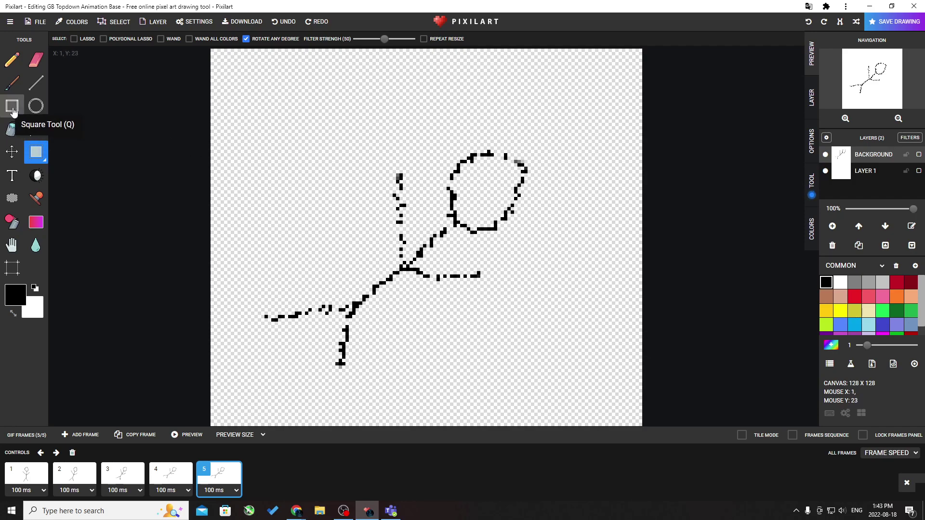
pyautogui.moveTo(384, 169); pyautogui.dragTo(410, 265)
pyautogui.moveTo(407, 172); pyautogui.dragTo(409, 190)
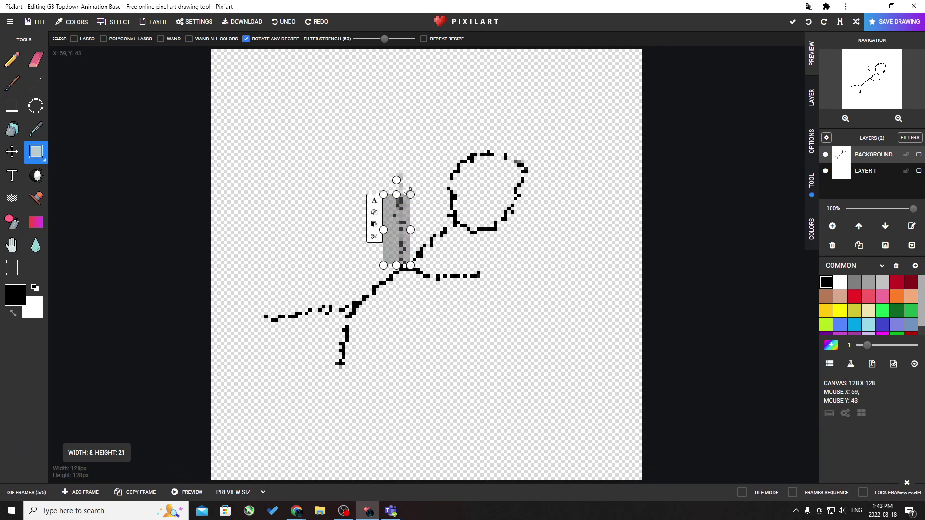
pyautogui.click(440, 265)
# Step: Select the stick figure's horizontal arm on frame 5 and resize it to be shorter and slightly lower
pyautogui.moveTo(417, 267); pyautogui.dragTo(495, 295)
pyautogui.moveTo(496, 263); pyautogui.dragTo(477, 272)
pyautogui.click(458, 235)
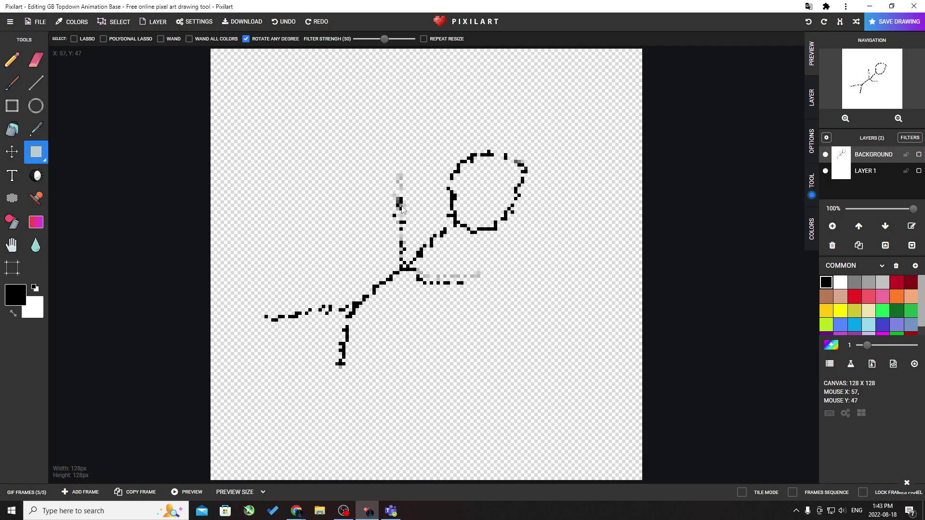
# Step: Retrace both shortened arms on frame 5 with the 1-pixel black Pencil and preview the five-frame animation
pyautogui.moveTo(400, 204); pyautogui.dragTo(403, 220)
pyautogui.click(12, 60)
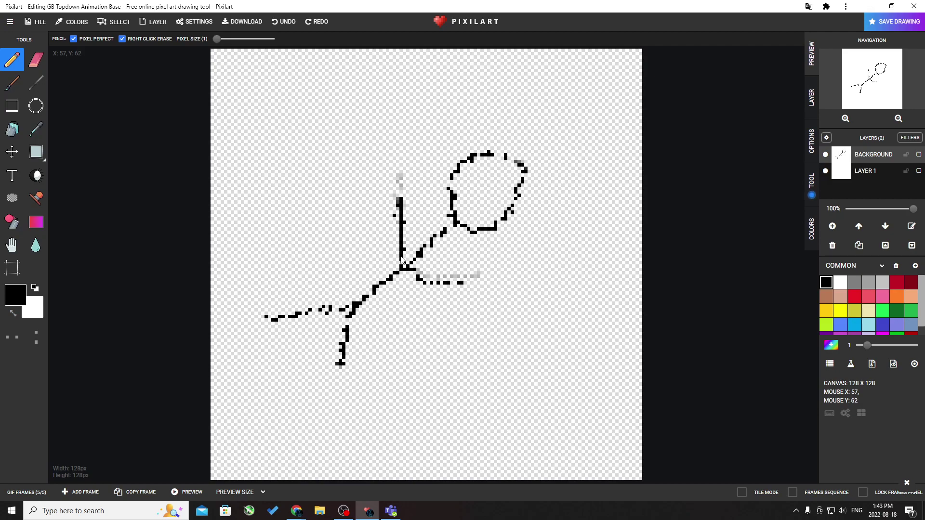
pyautogui.moveTo(415, 275); pyautogui.dragTo(454, 285)
pyautogui.click(531, 291)
pyautogui.click(186, 491)
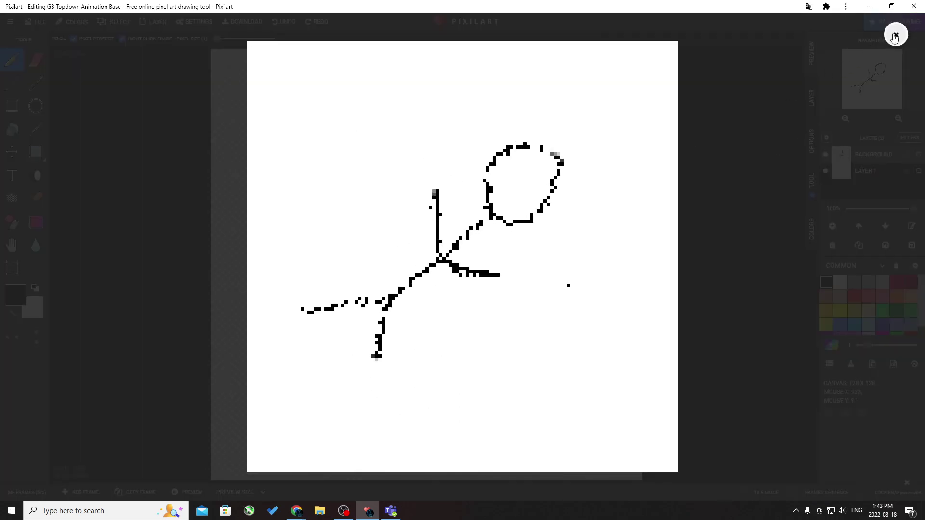
pyautogui.click(784, 118)
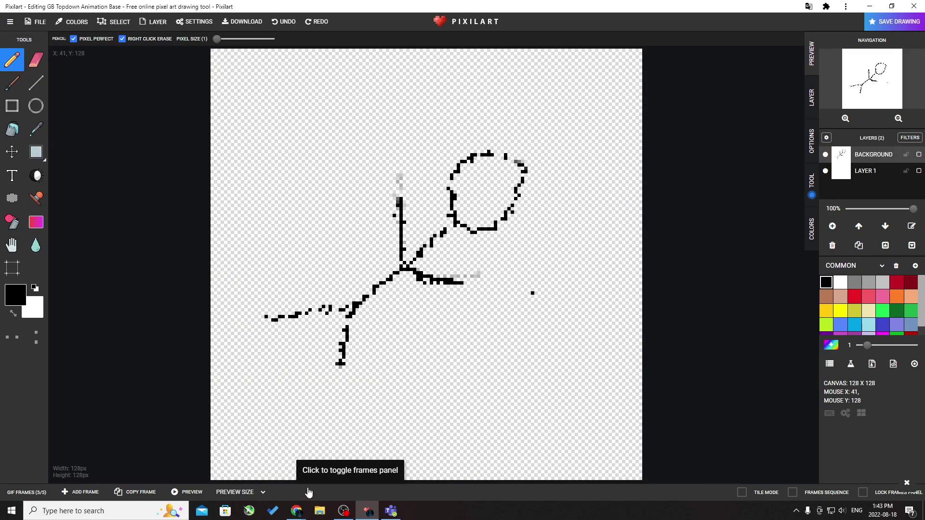